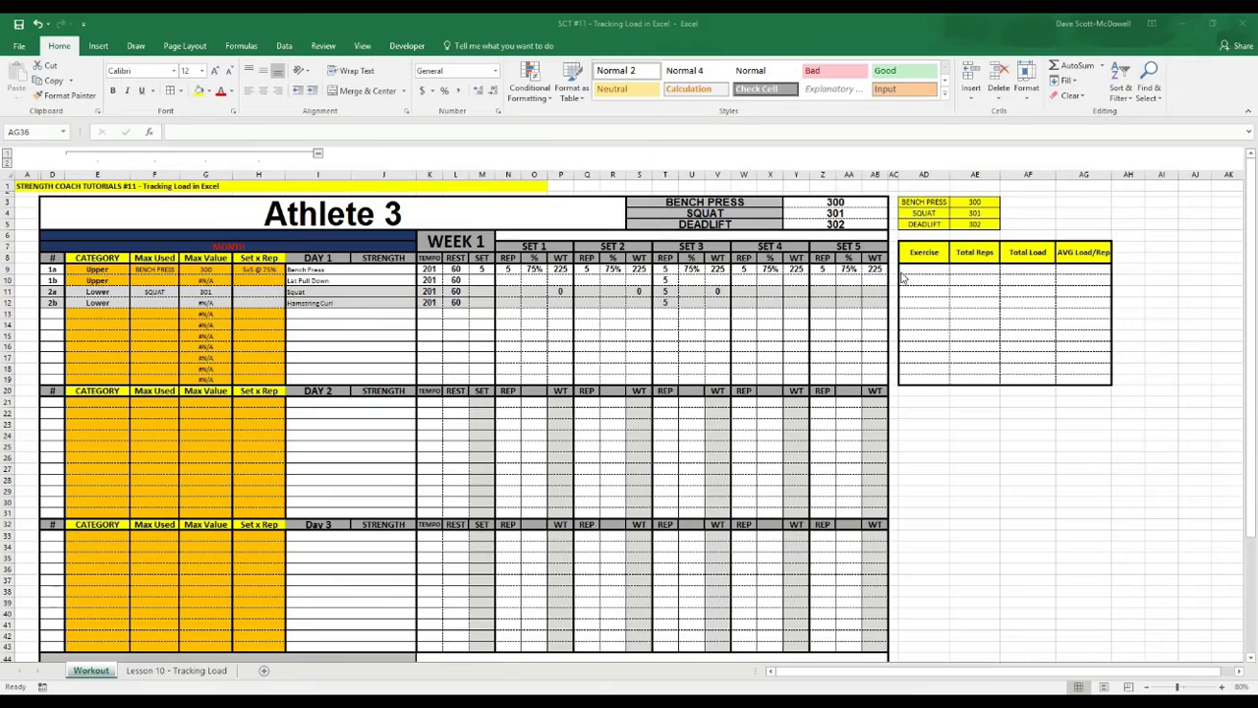
pyautogui.click(925, 252)
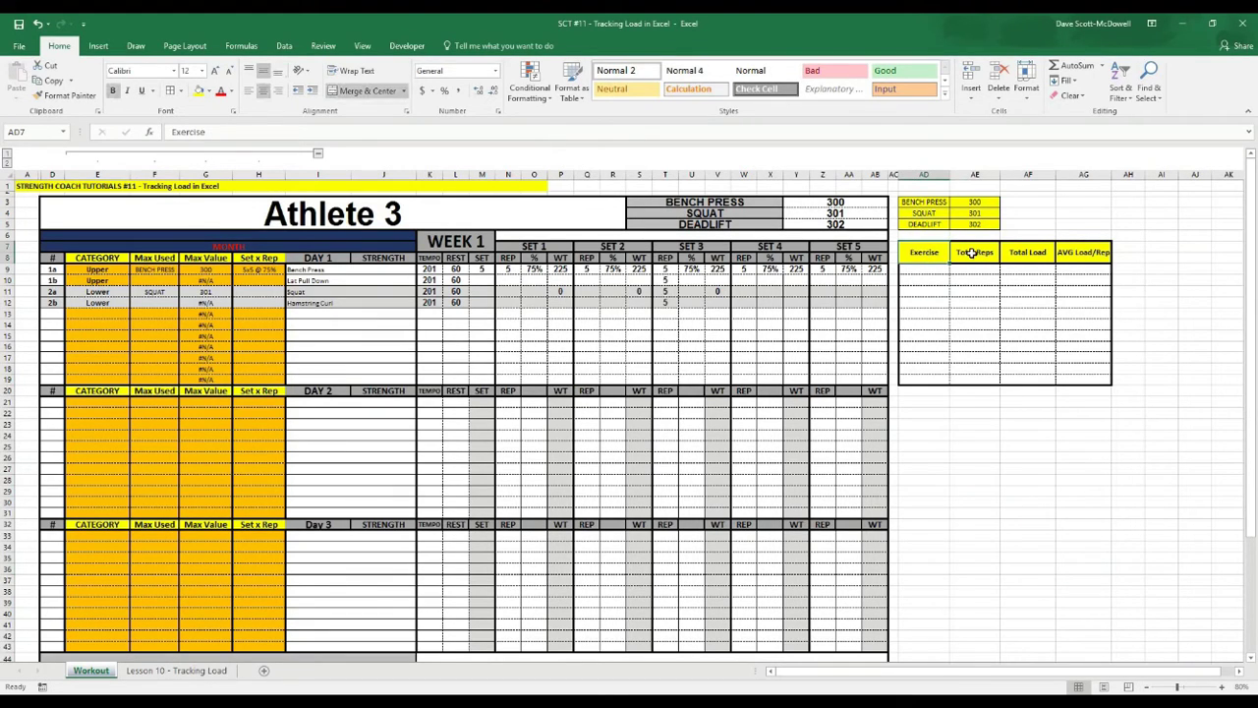
pyautogui.click(968, 254)
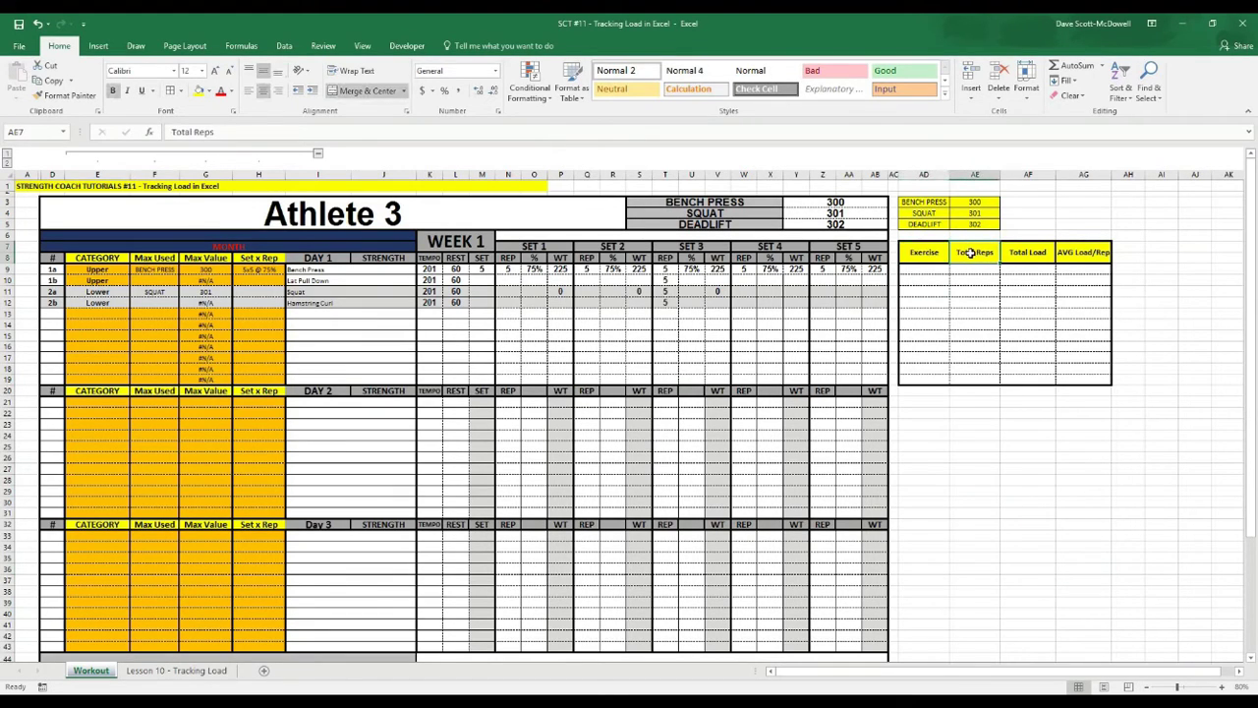
pyautogui.click(1024, 254)
pyautogui.click(1081, 257)
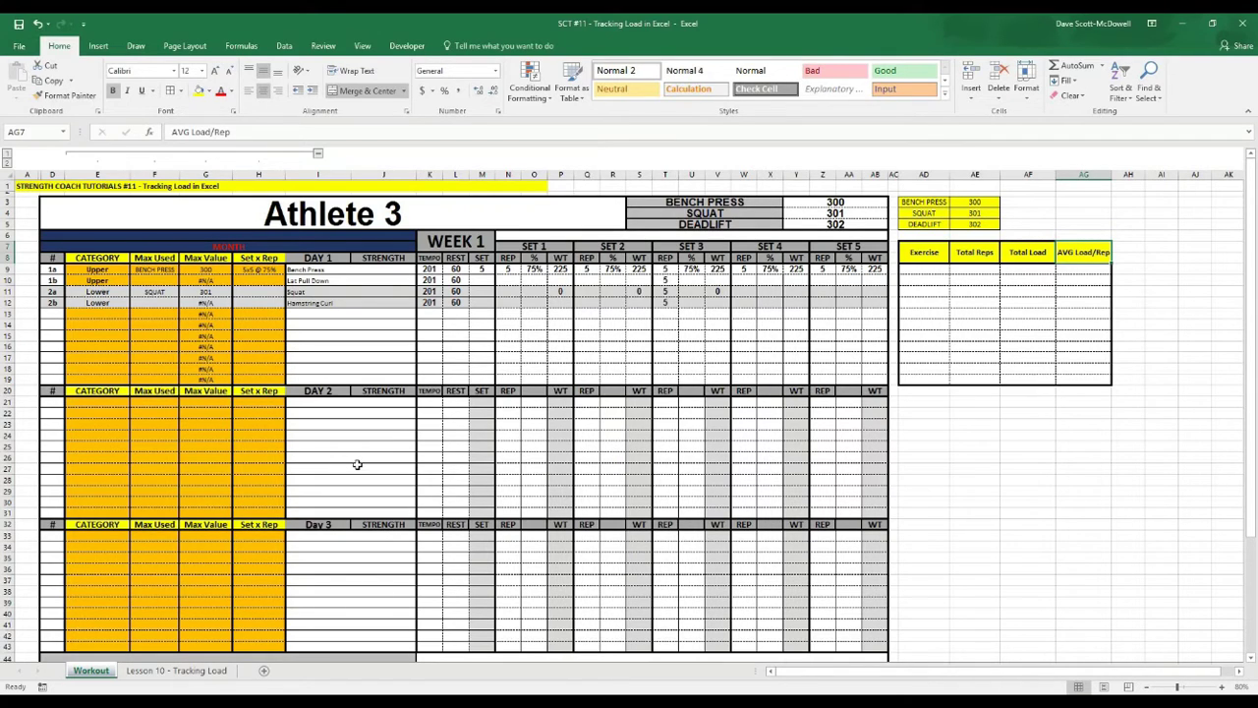
pyautogui.click(354, 402)
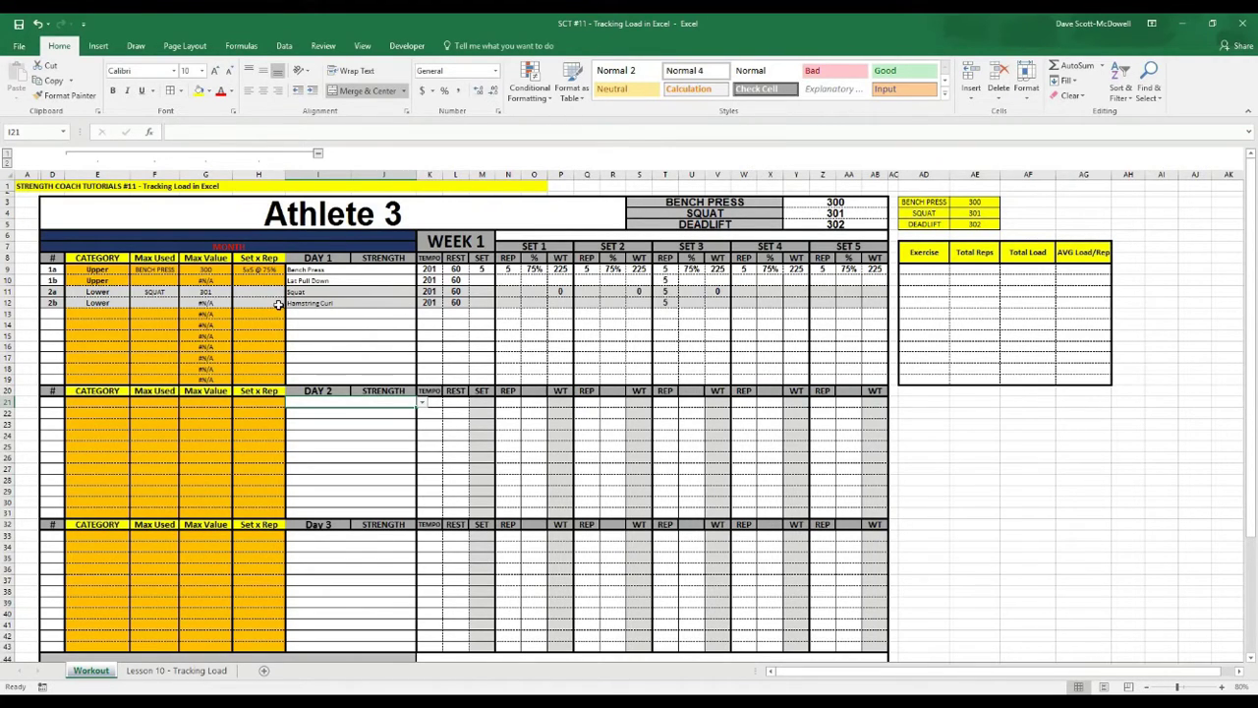
pyautogui.click(352, 272)
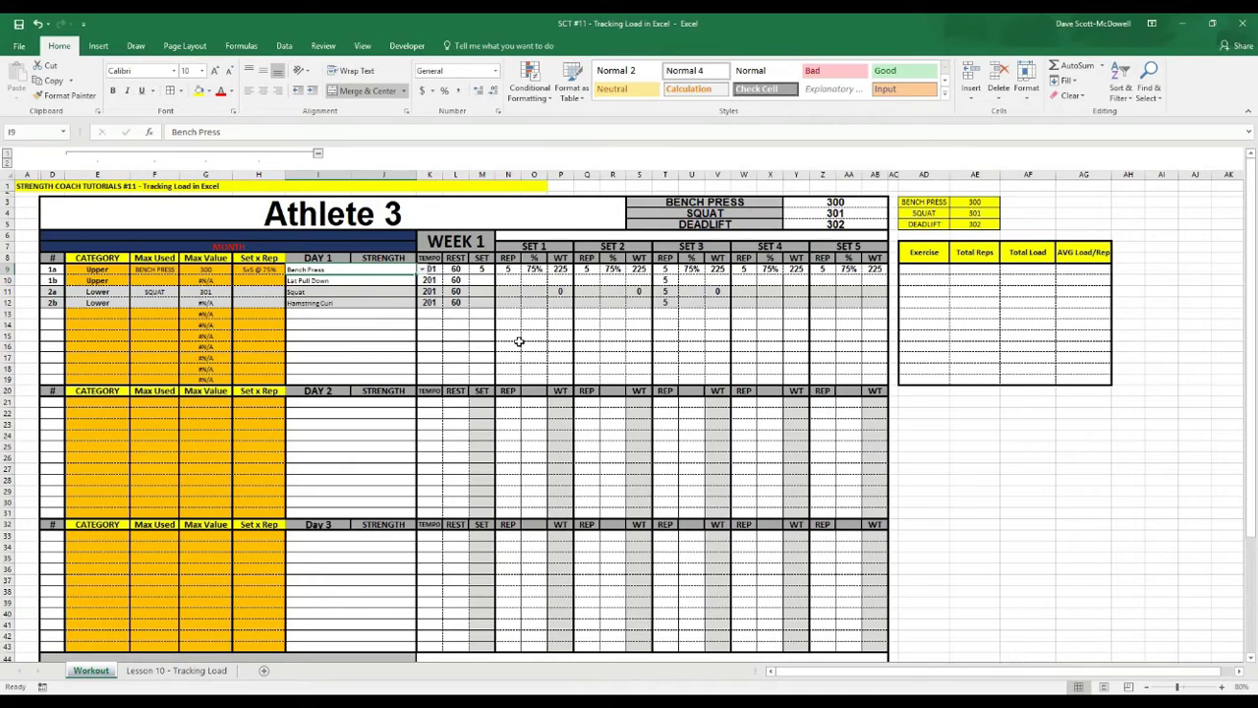
# Try the 5x5 @ 90% and 5x5 @ 75/80/85/90/80 schemes for Bench Press in H9, and return it to 5x5 @ 75%.
pyautogui.click(258, 269)
pyautogui.click(289, 269)
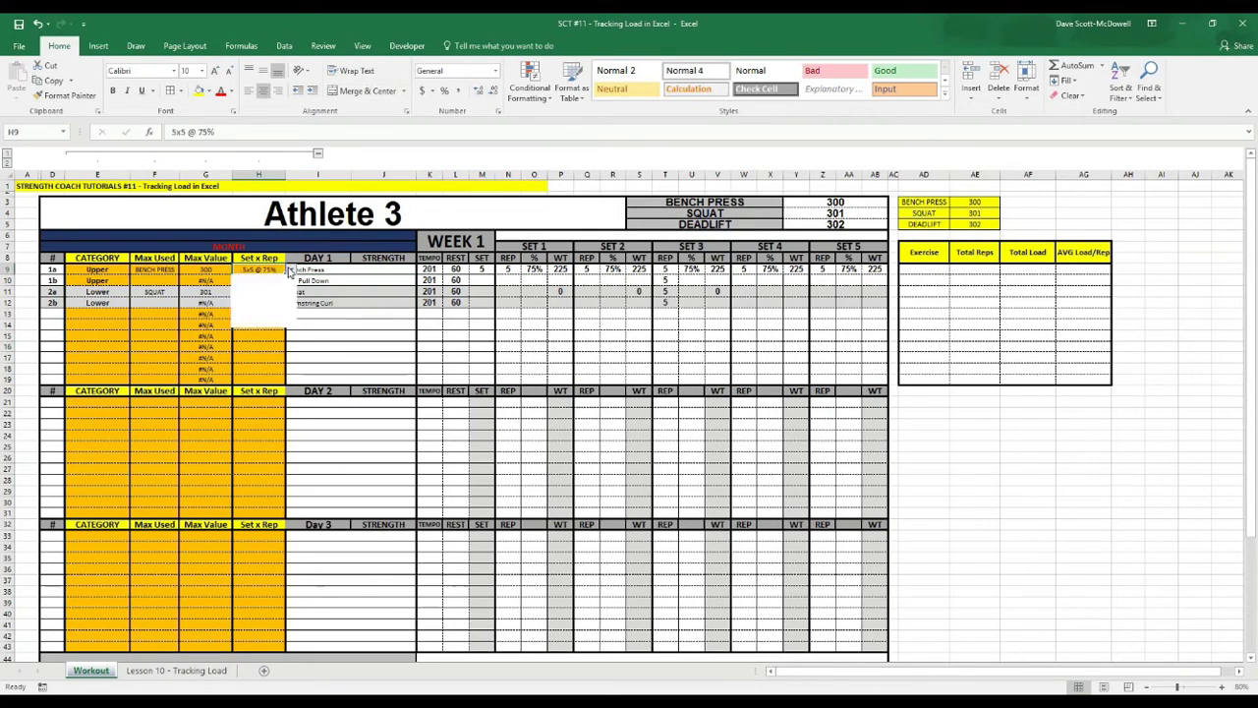
pyautogui.click(261, 291)
pyautogui.click(289, 269)
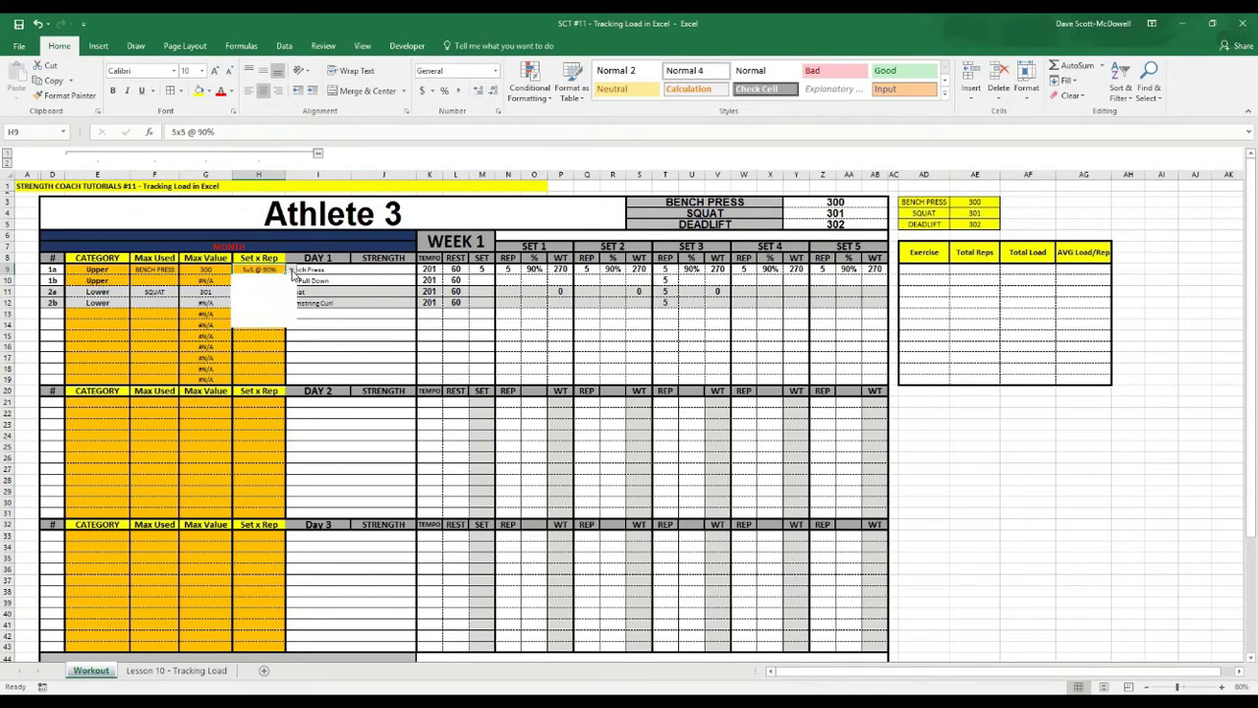
pyautogui.click(264, 303)
pyautogui.click(290, 269)
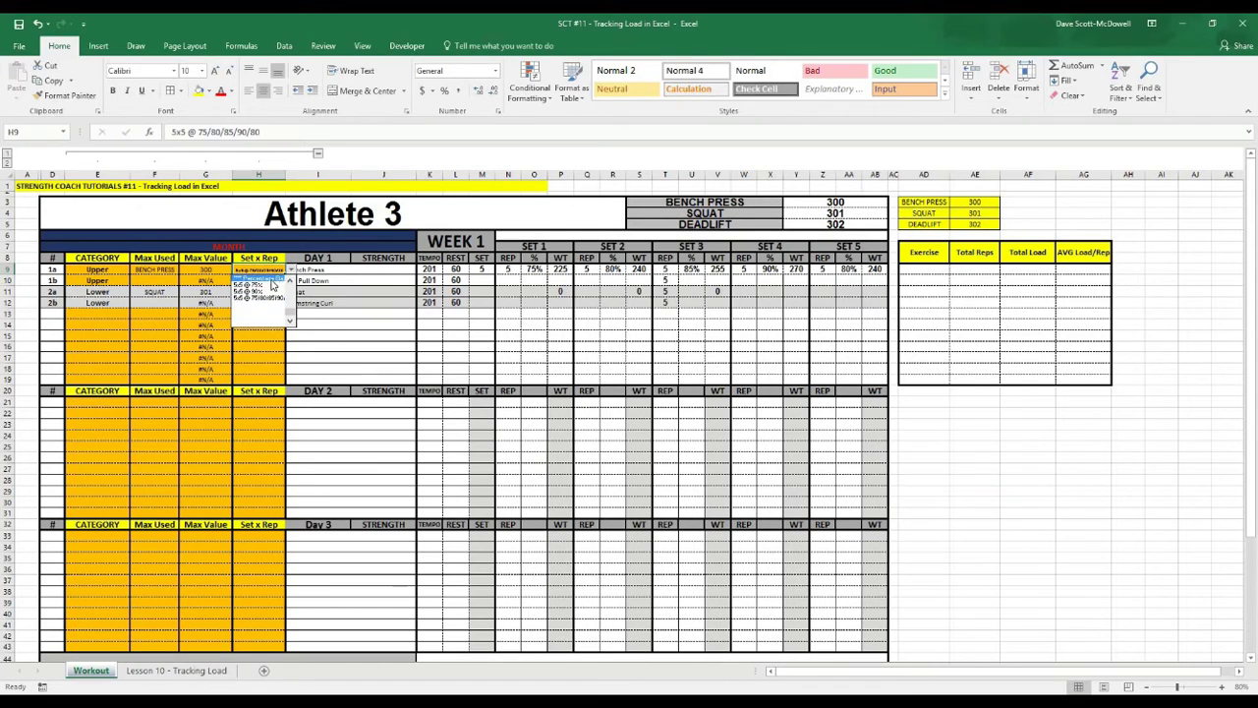
pyautogui.click(266, 286)
pyautogui.click(455, 469)
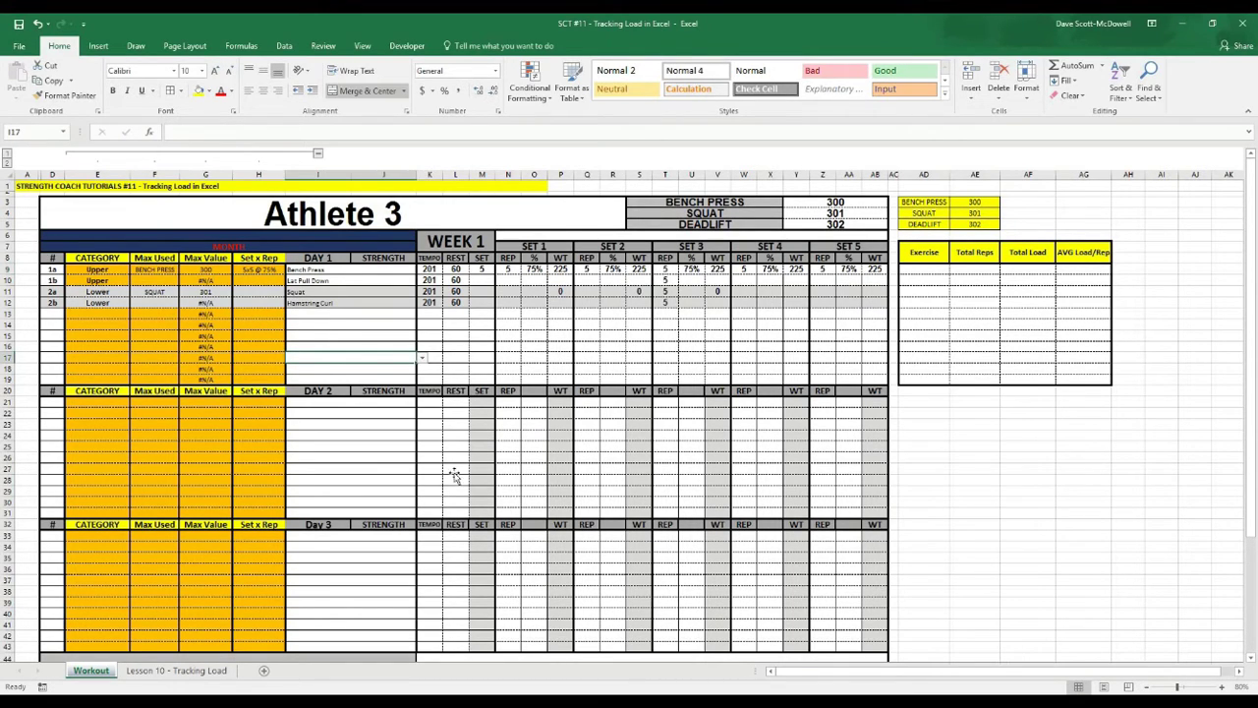
pyautogui.click(146, 269)
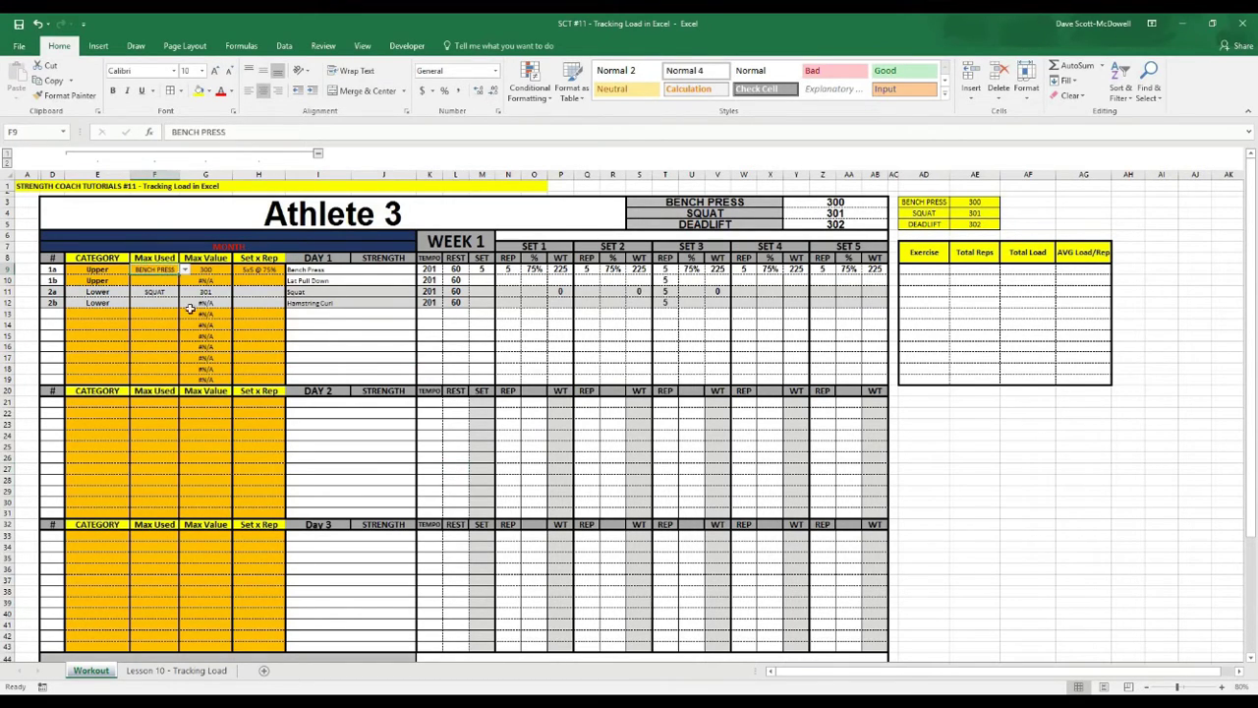
pyautogui.click(367, 372)
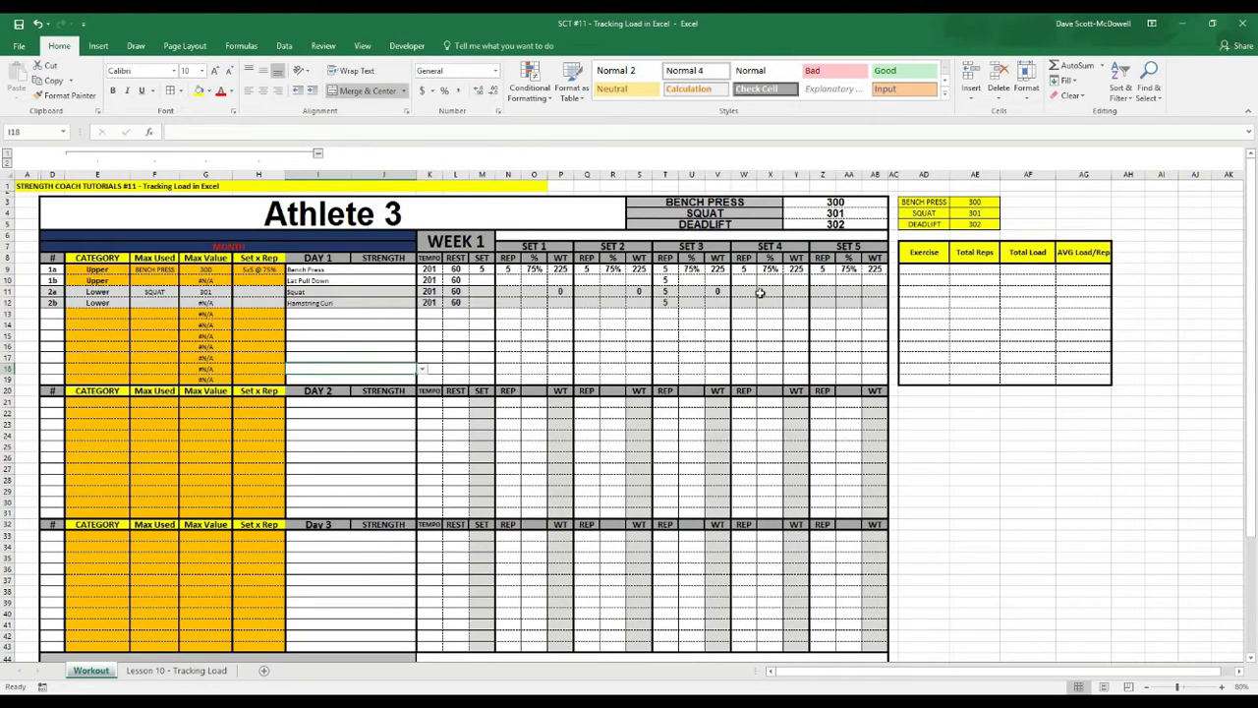
# Link the first Exercise cell, AD9, of the tracking table to the Day 1 Bench Press name in I9.
pyautogui.click(910, 268)
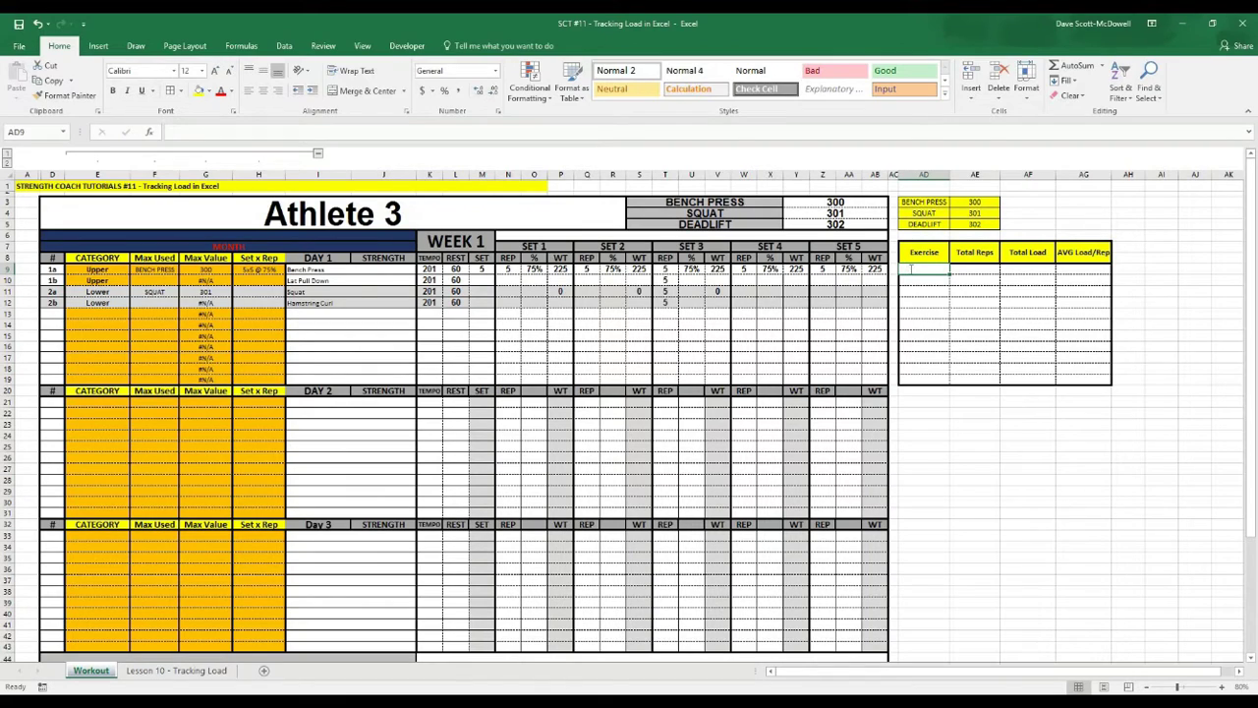
pyautogui.write('=')
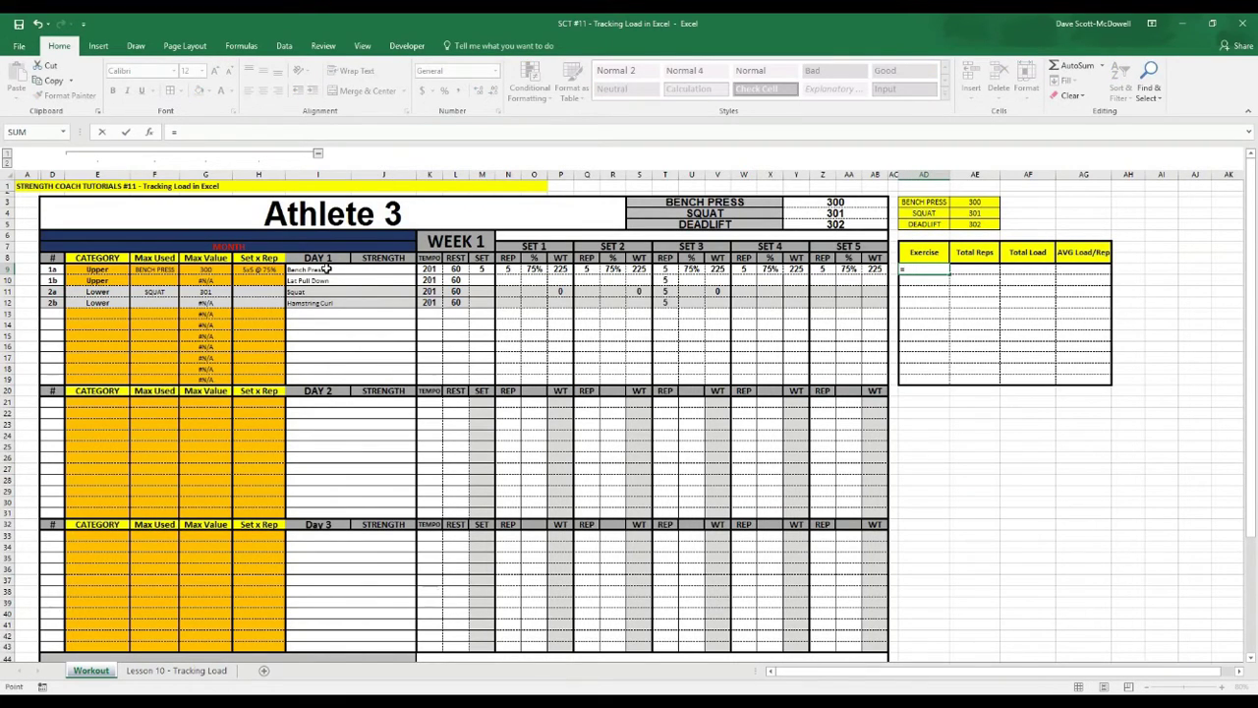
pyautogui.click(327, 268)
pyautogui.press('Return')
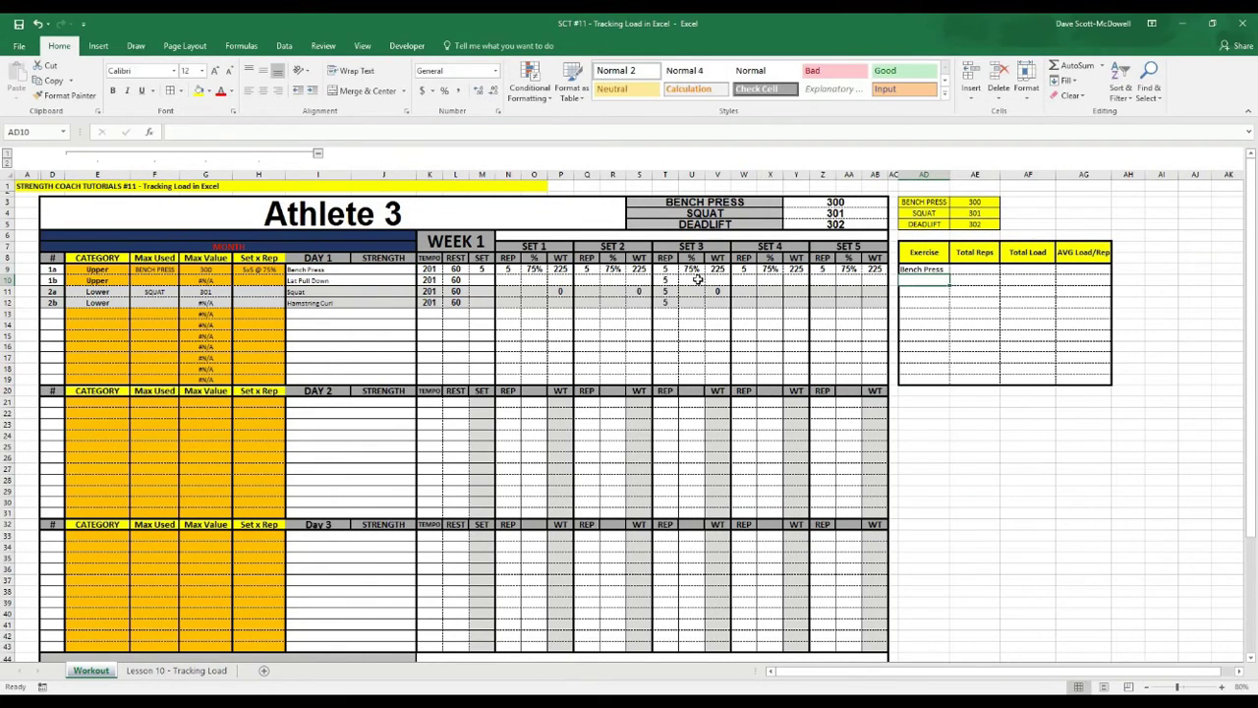
pyautogui.click(919, 271)
pyautogui.click(929, 302)
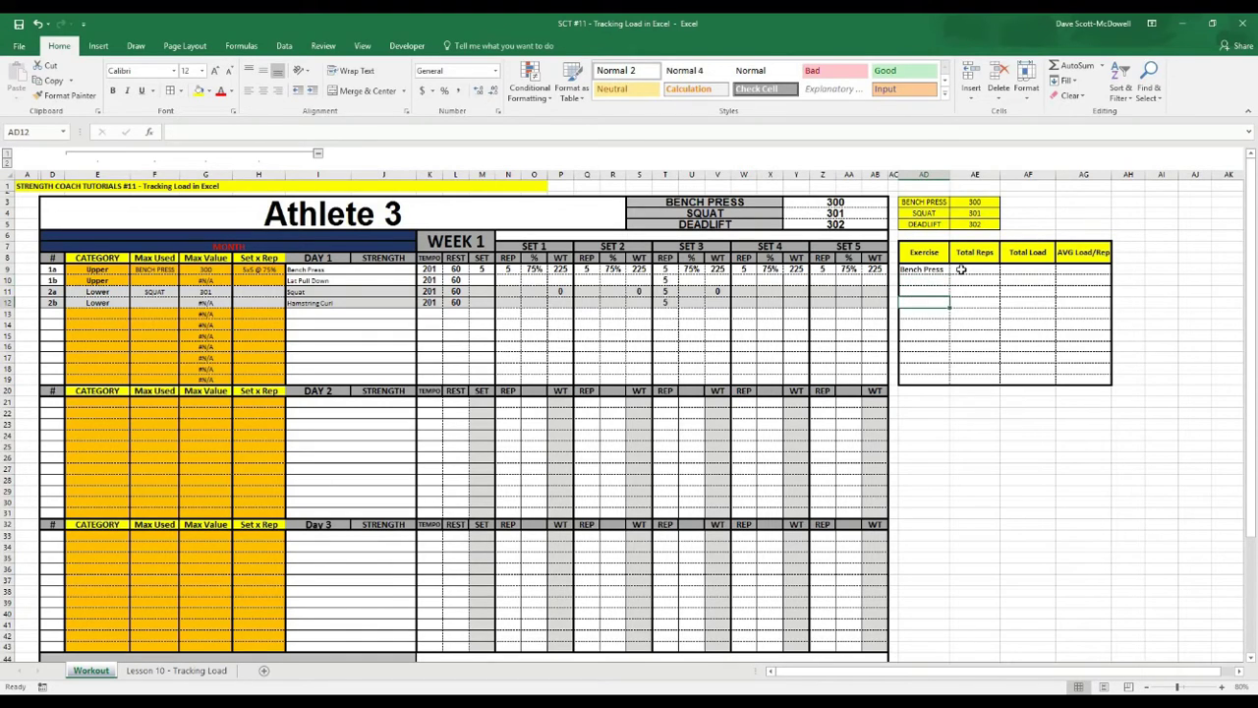
# Calculate Bench Press Total Reps in AE9 by adding the reps of all five sets with =N9+Q9+T9+W9+Z9.
pyautogui.click(961, 269)
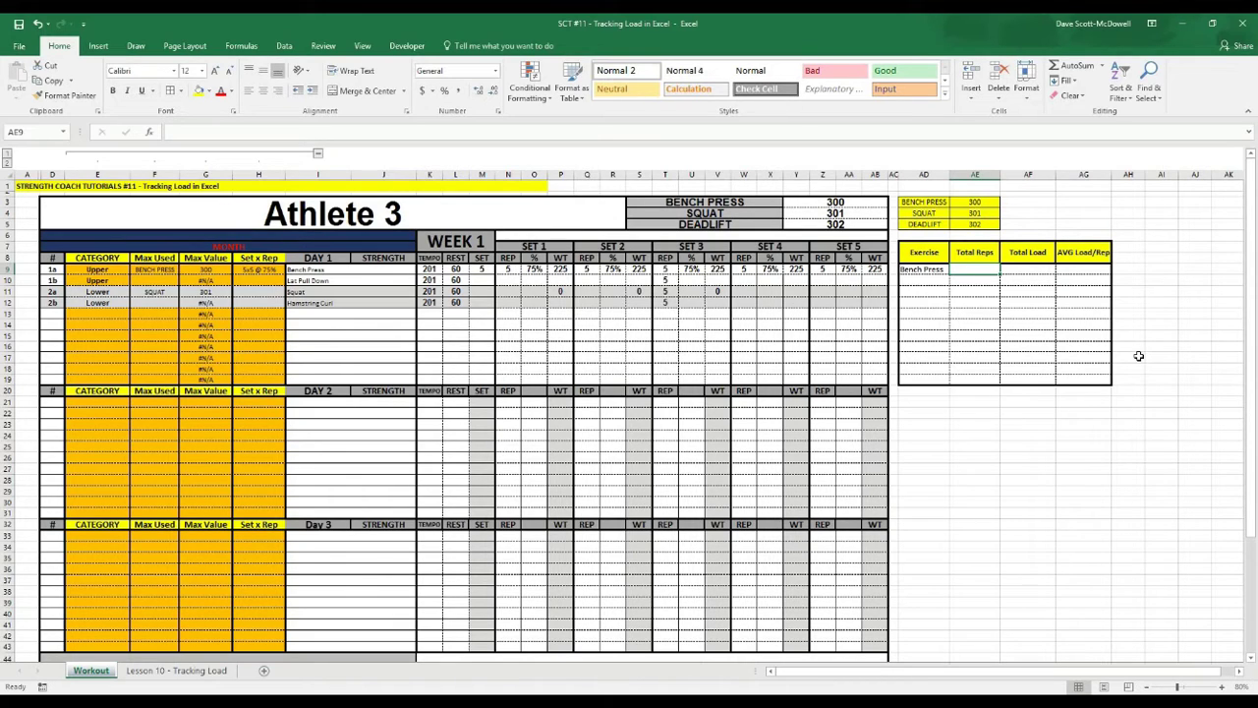
pyautogui.write('=')
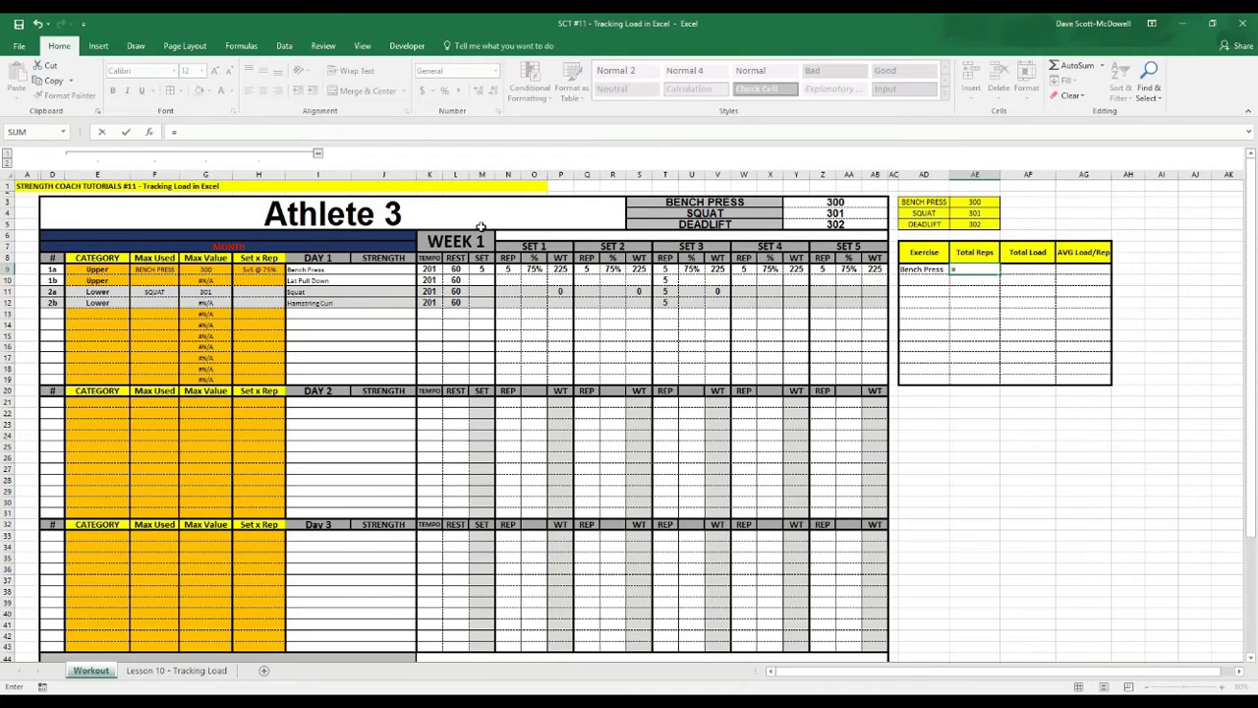
pyautogui.click(507, 269)
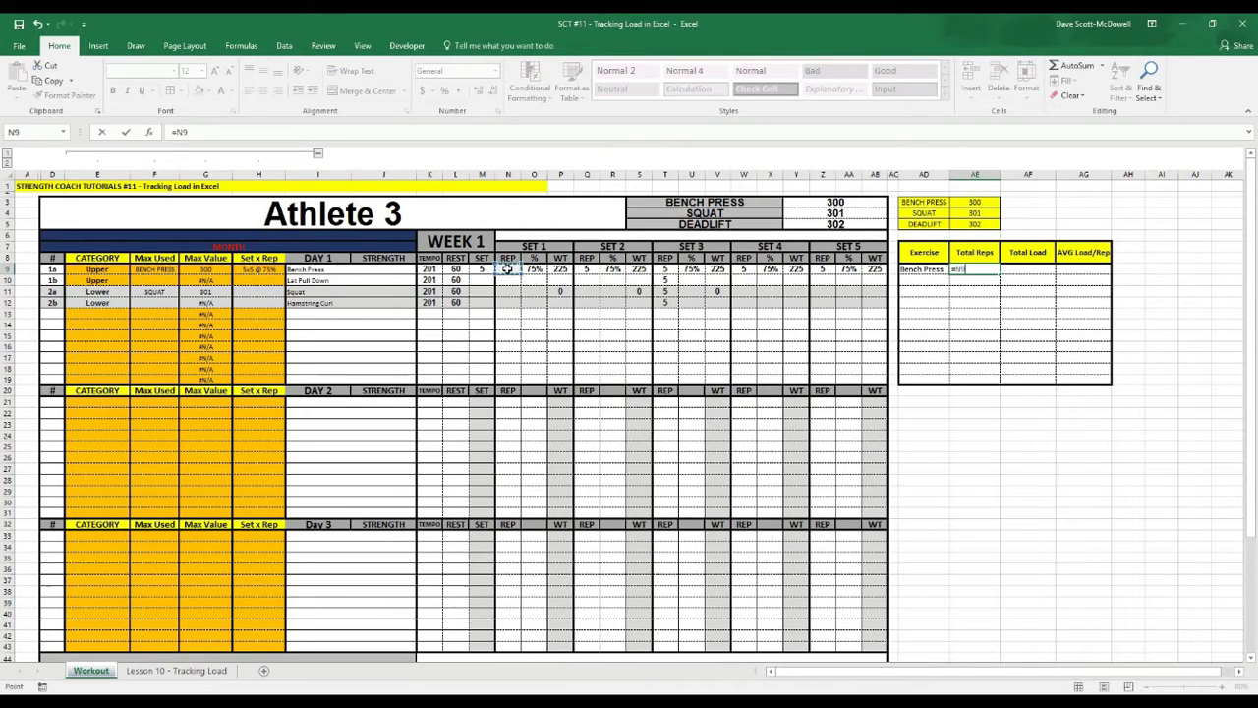
pyautogui.write('+')
pyautogui.click(598, 269)
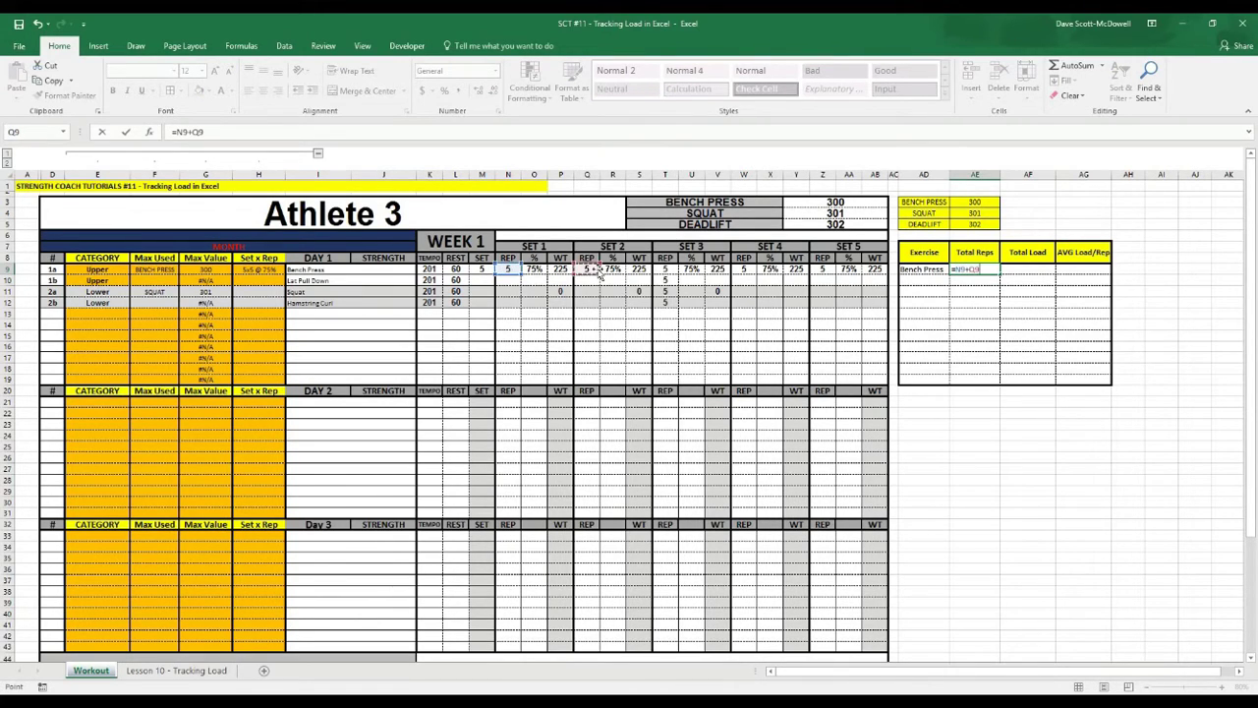
pyautogui.write('+')
pyautogui.click(667, 268)
pyautogui.write('+')
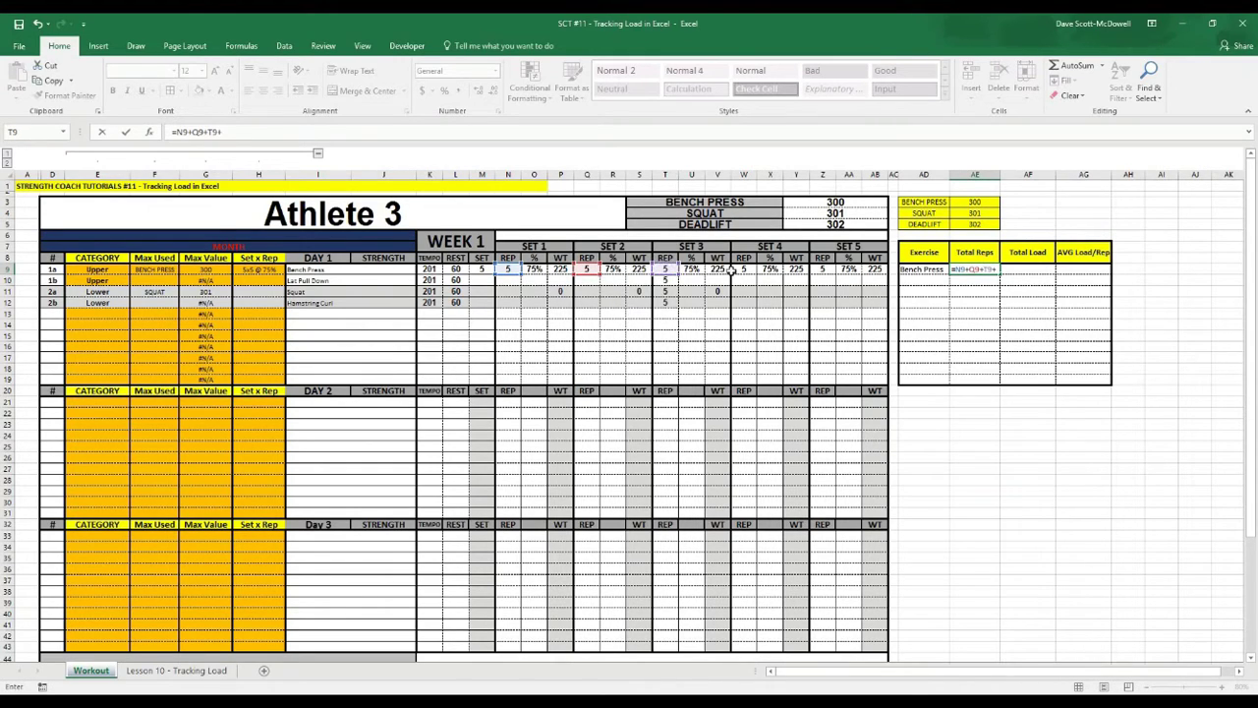
pyautogui.click(741, 268)
pyautogui.write('+')
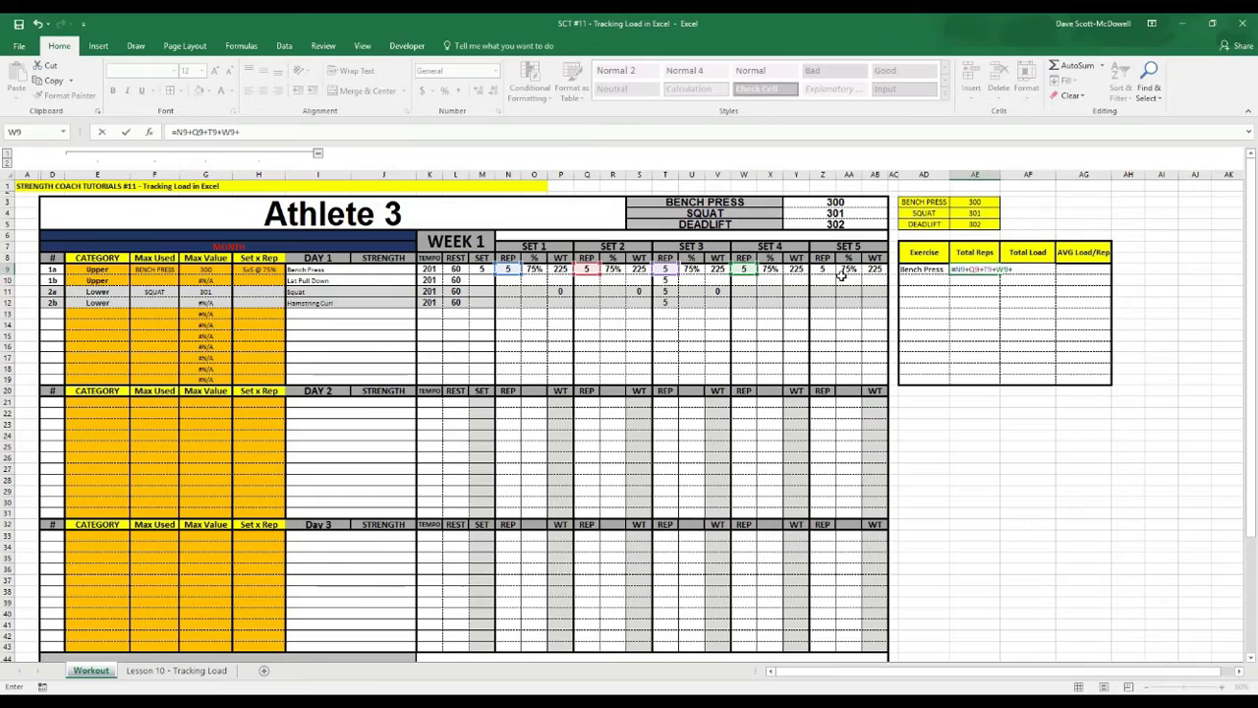
pyautogui.click(822, 270)
pyautogui.press('Tab')
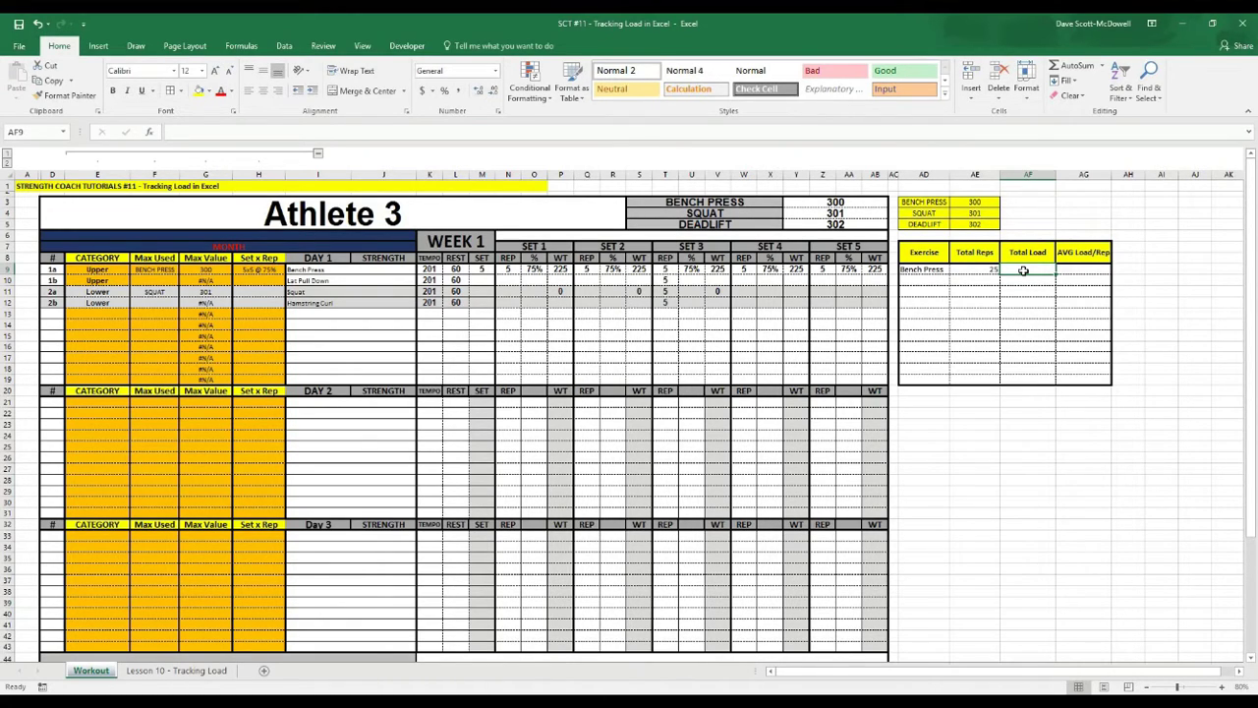
# Calculate Bench Press Total Load in AF9 as reps times weight summed over five sets: =(N9*P9)+(Q9*S9)+(T9*V9)+(W9*Y9)+(Z9*AB9).
pyautogui.write('=')
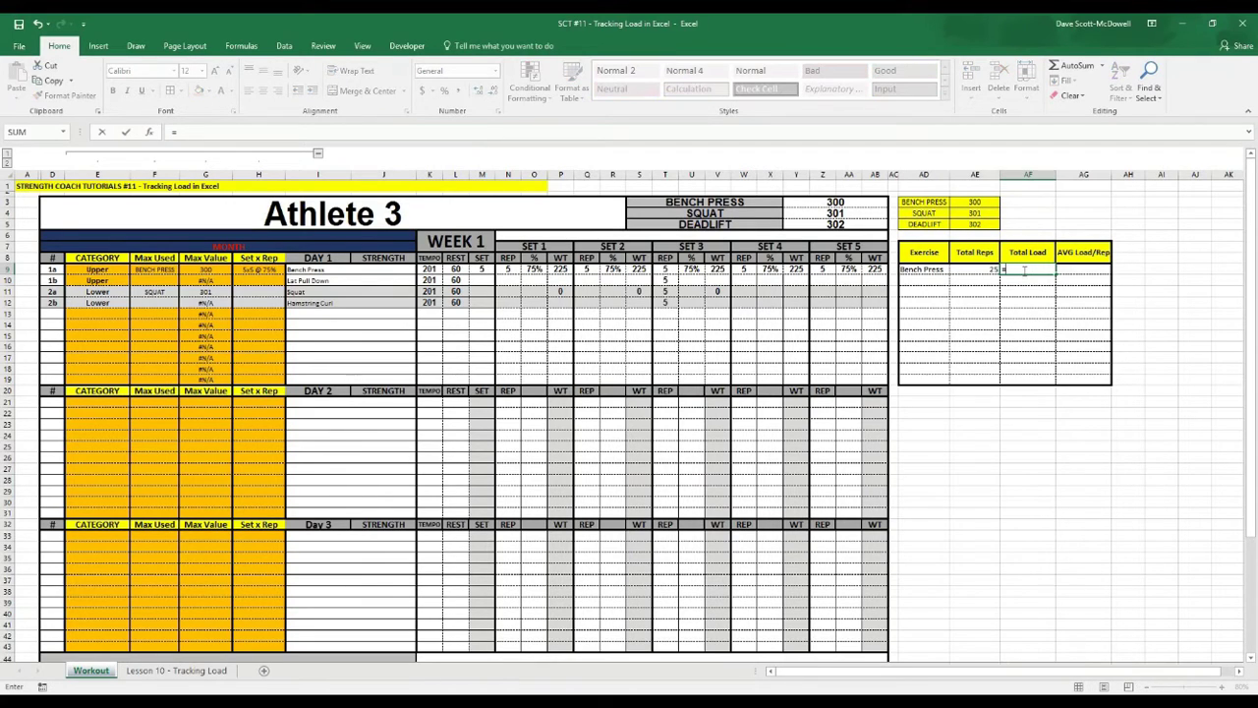
pyautogui.write('(')
pyautogui.click(506, 268)
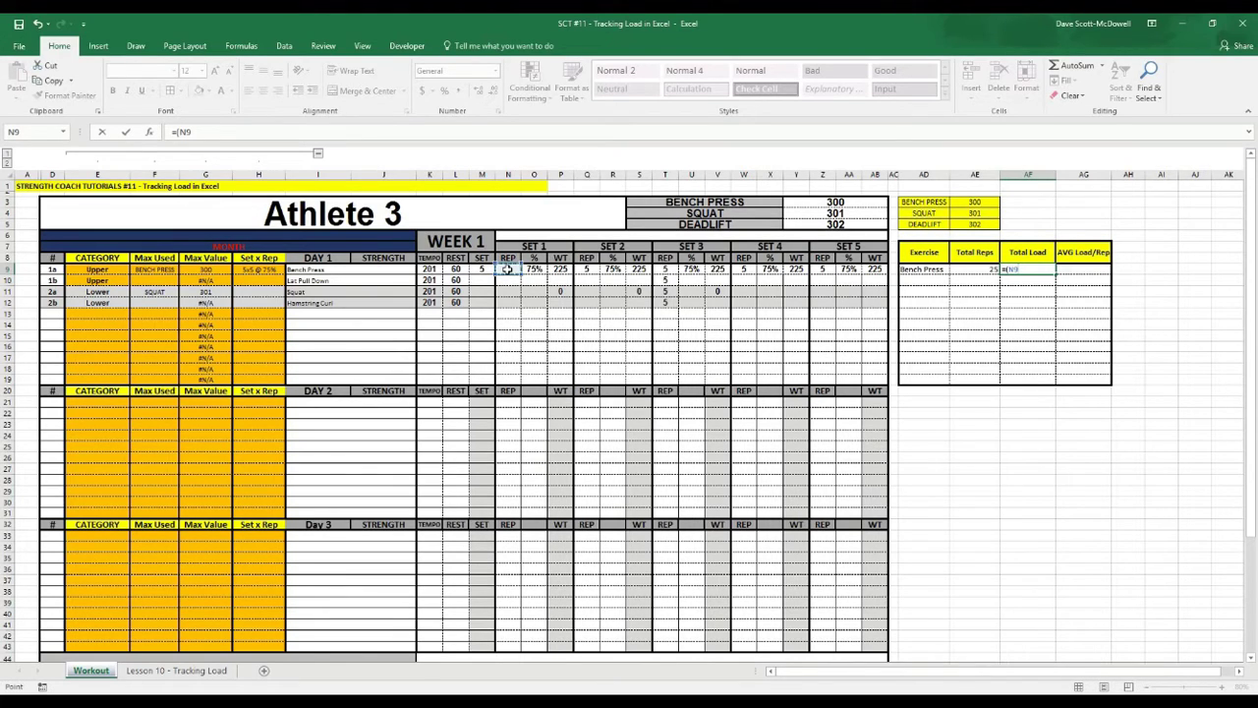
pyautogui.write('*')
pyautogui.click(559, 269)
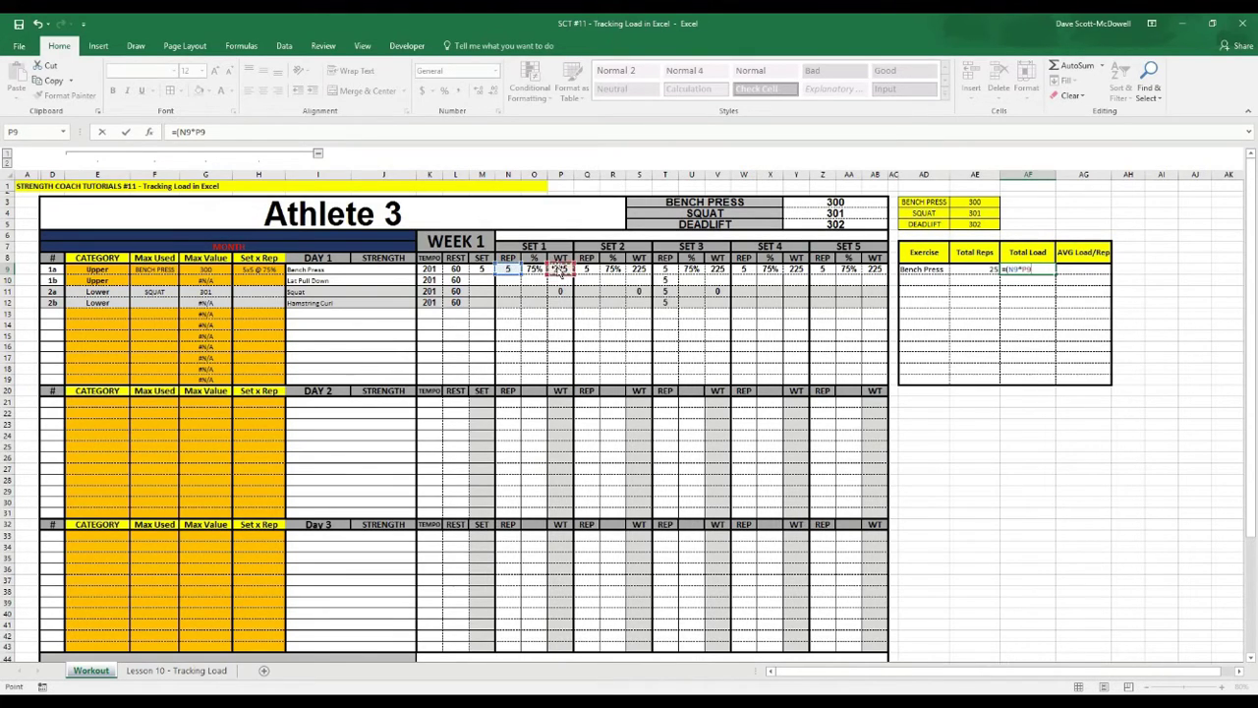
pyautogui.write(')+(')
pyautogui.click(586, 270)
pyautogui.write('*')
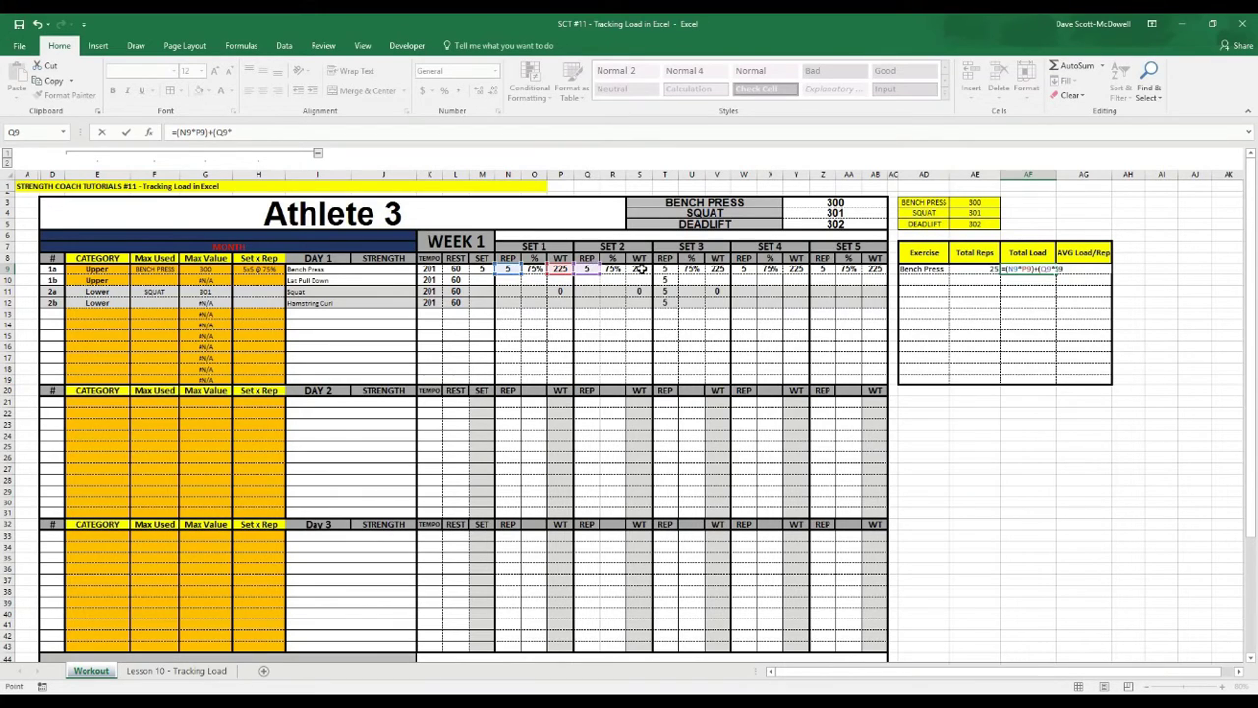
pyautogui.click(639, 269)
pyautogui.write(')+(')
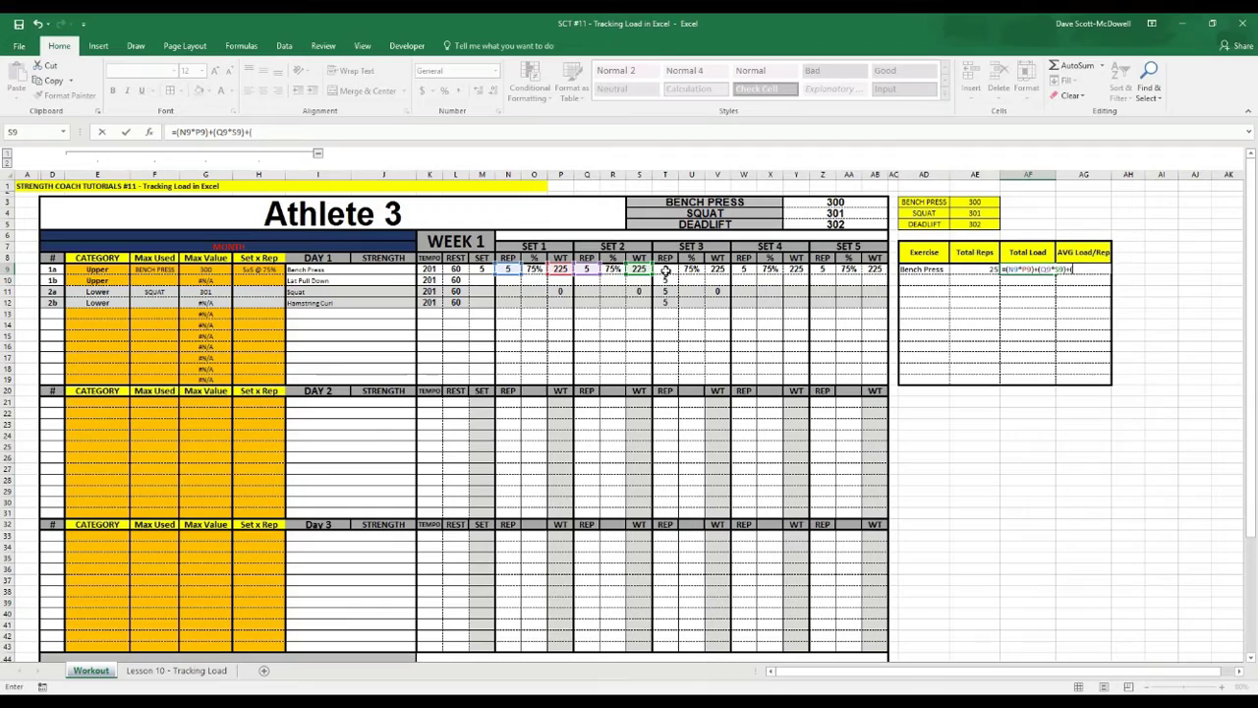
pyautogui.click(665, 269)
pyautogui.write('*')
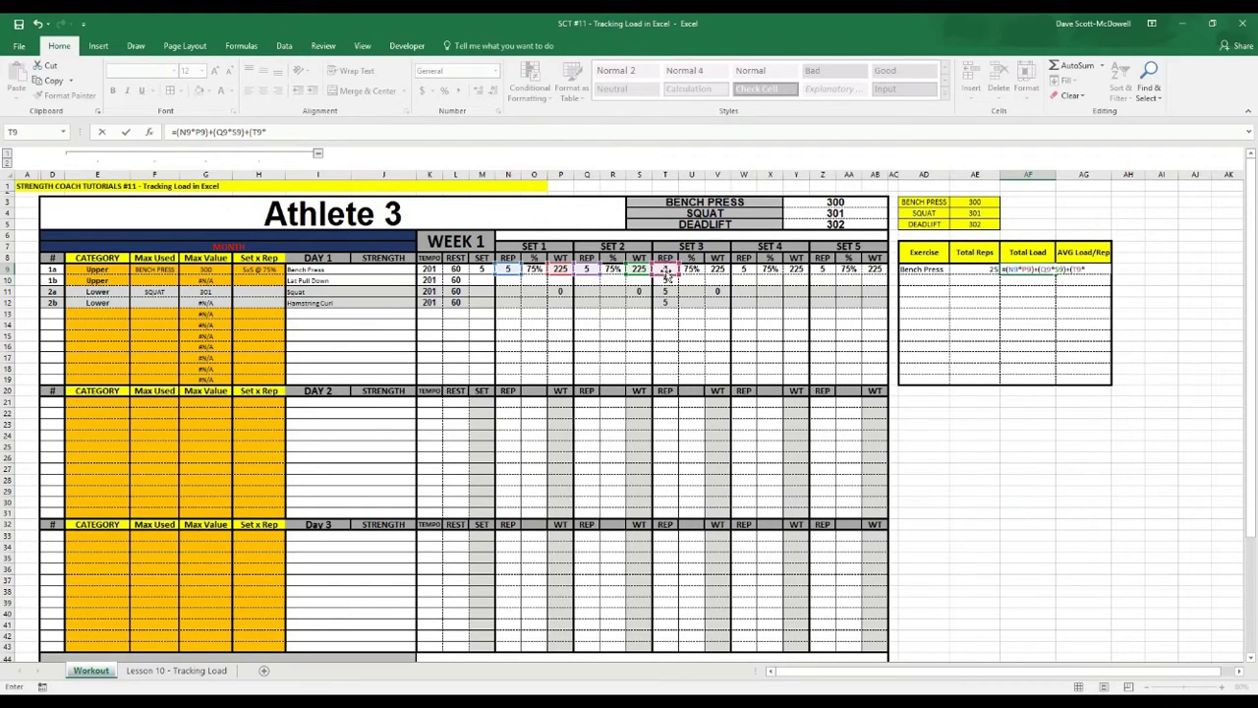
pyautogui.click(718, 269)
pyautogui.write(')+(')
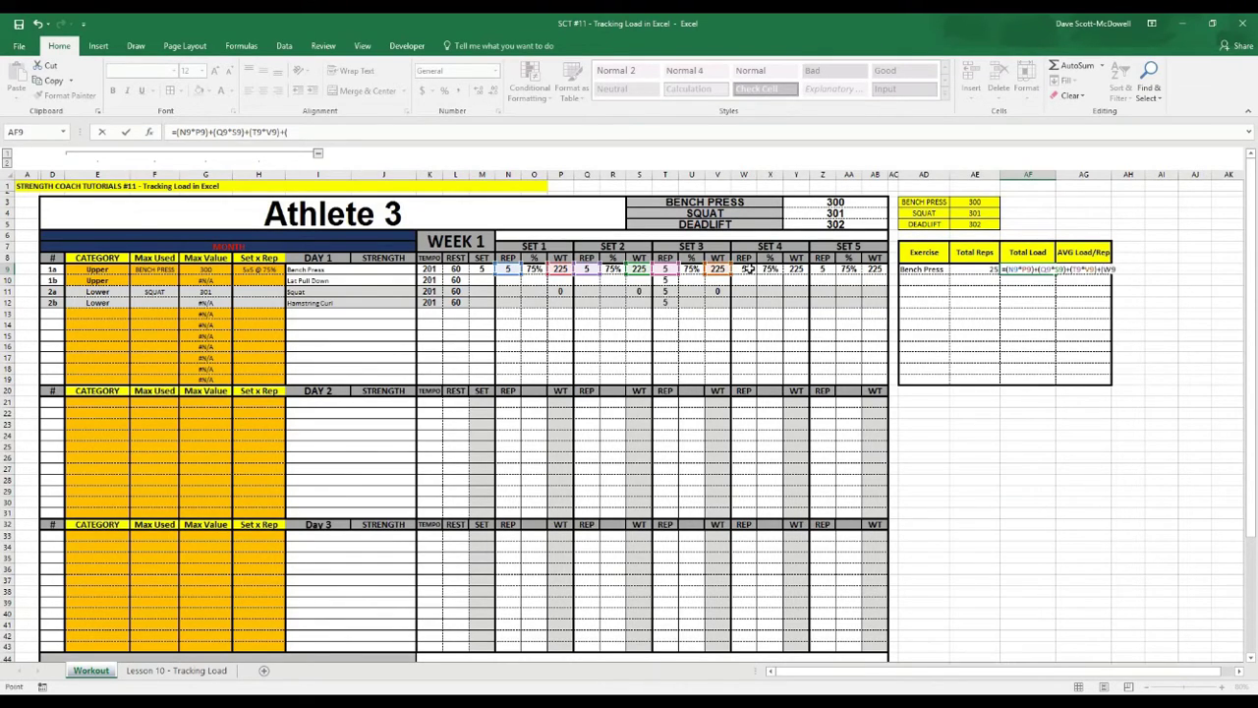
pyautogui.click(744, 269)
pyautogui.write('*')
pyautogui.click(790, 271)
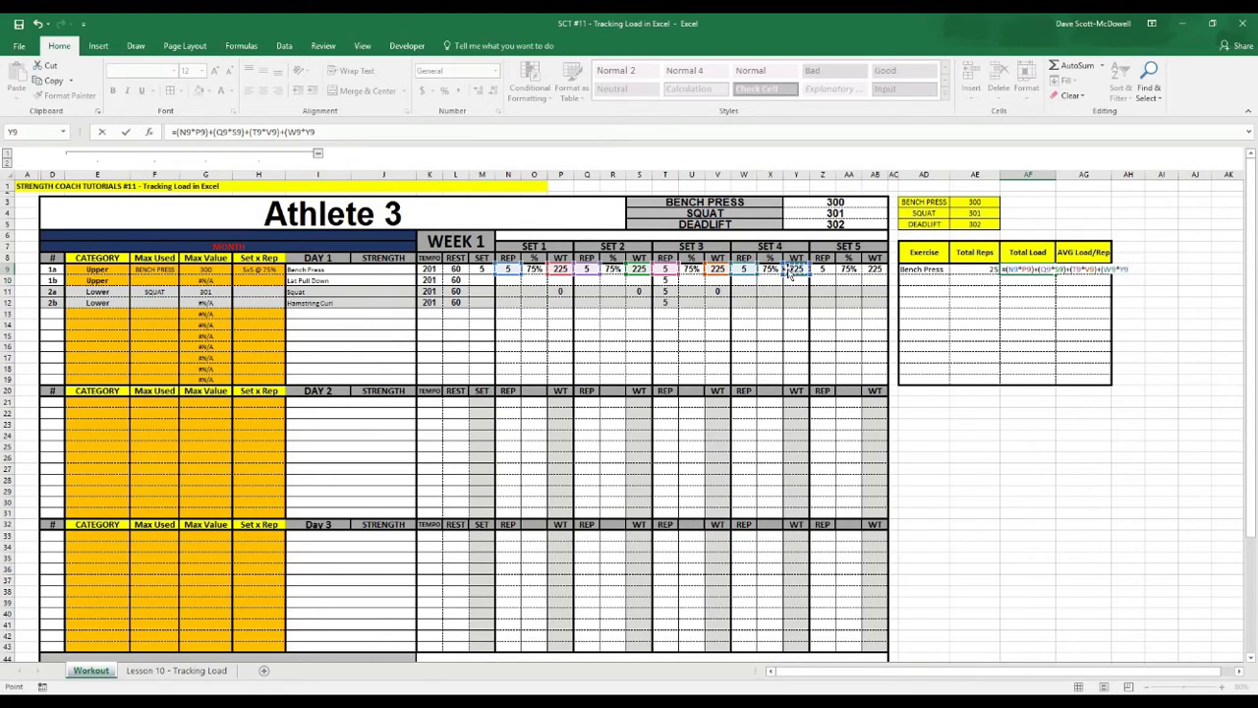
pyautogui.write(')+(')
pyautogui.click(818, 269)
pyautogui.write('*')
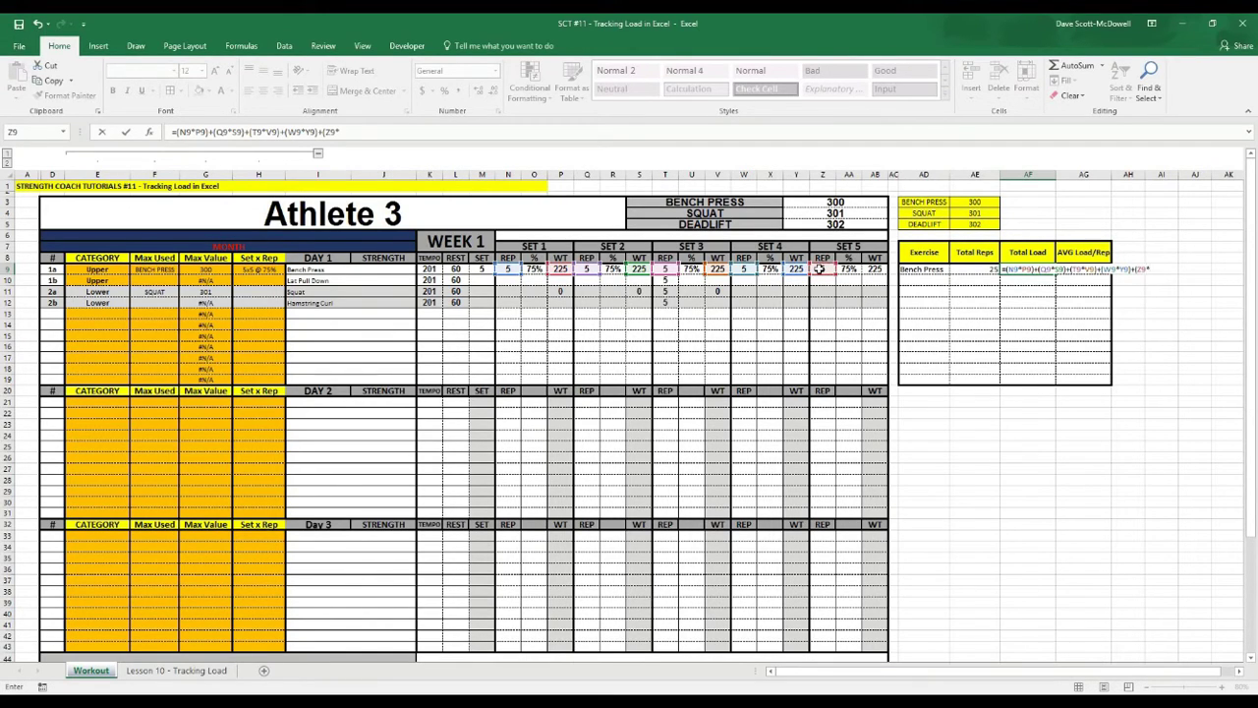
pyautogui.click(871, 271)
pyautogui.press('Return')
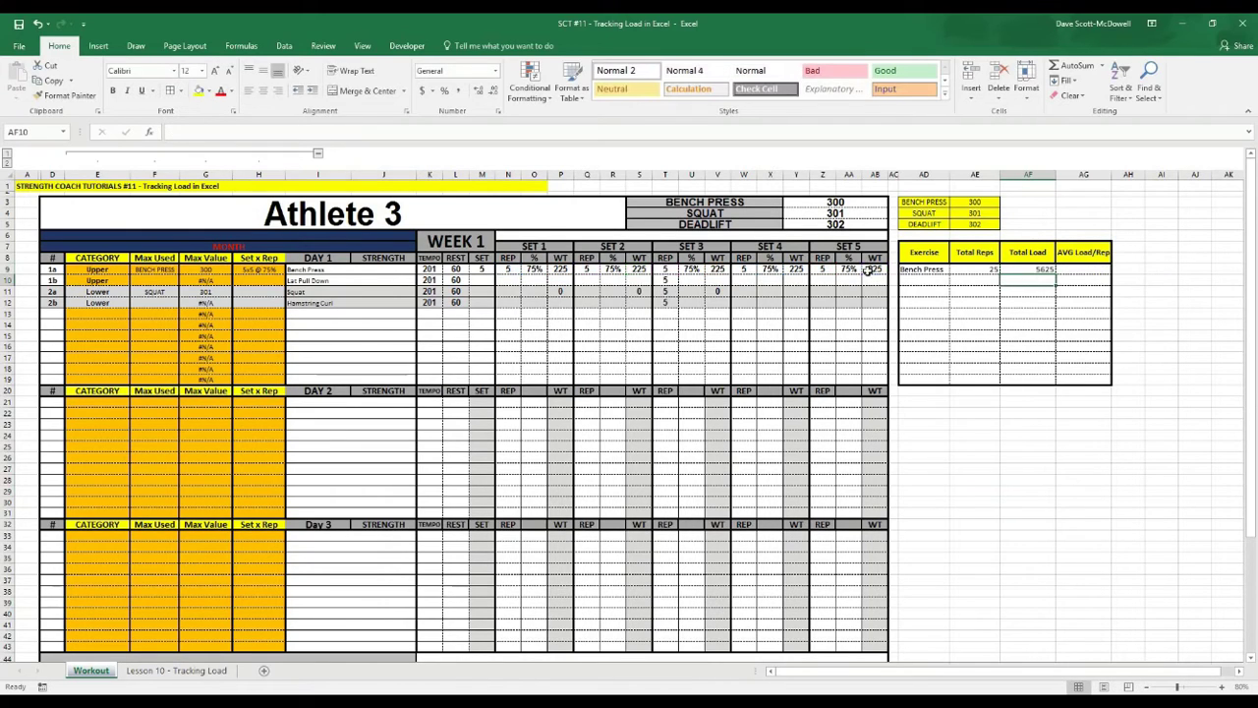
pyautogui.click(1007, 268)
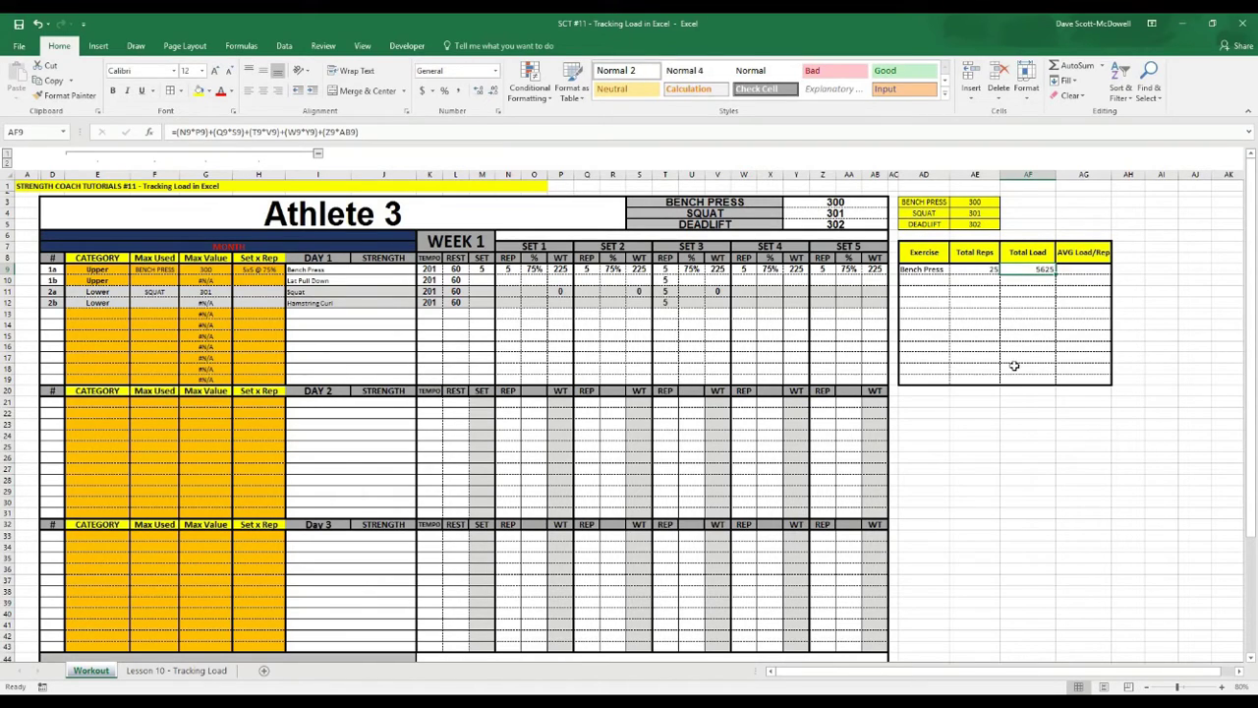
pyautogui.click(1013, 408)
# Calculate Bench Press average load per rep in AG9 by dividing total load by total reps with =AF9/AE9.
pyautogui.click(1079, 269)
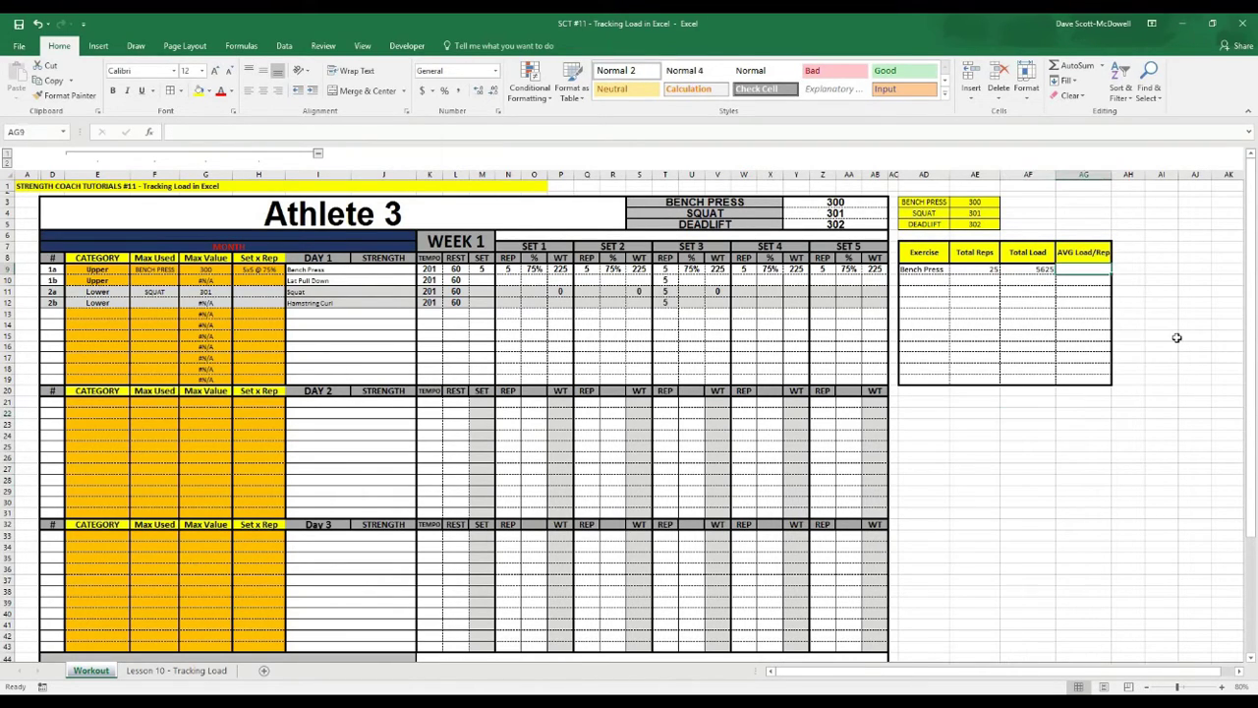
pyautogui.write('=')
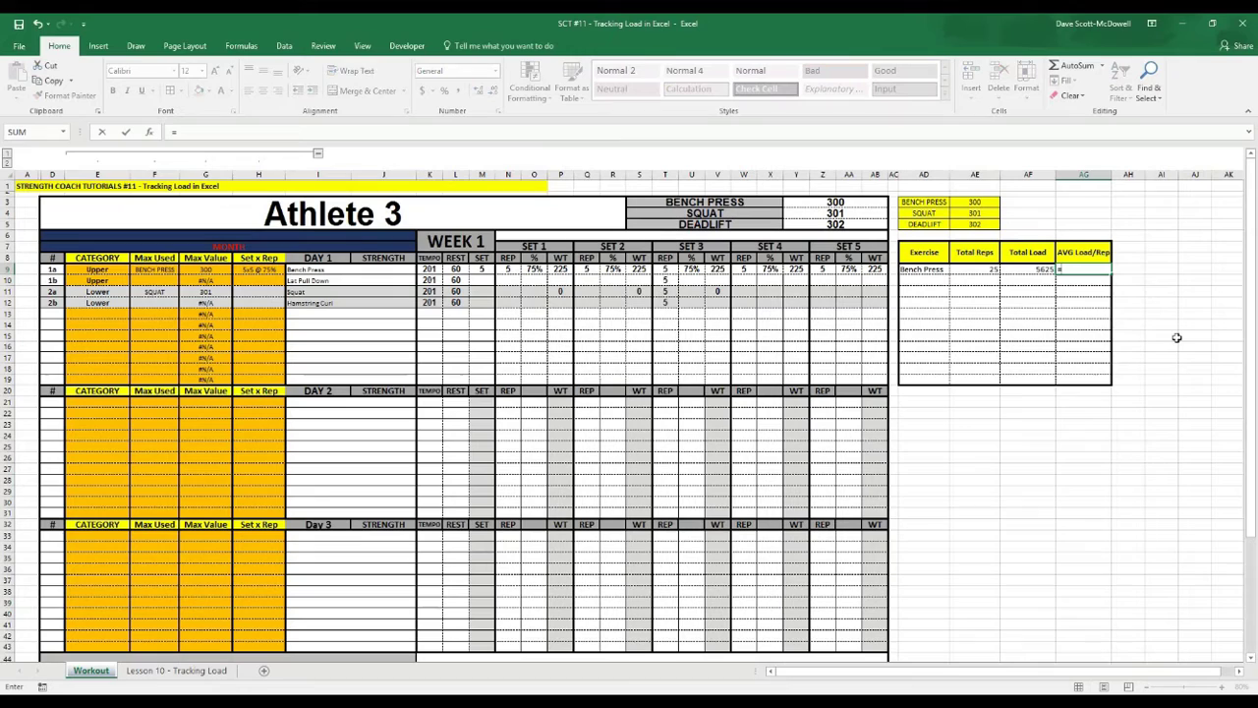
pyautogui.click(1028, 268)
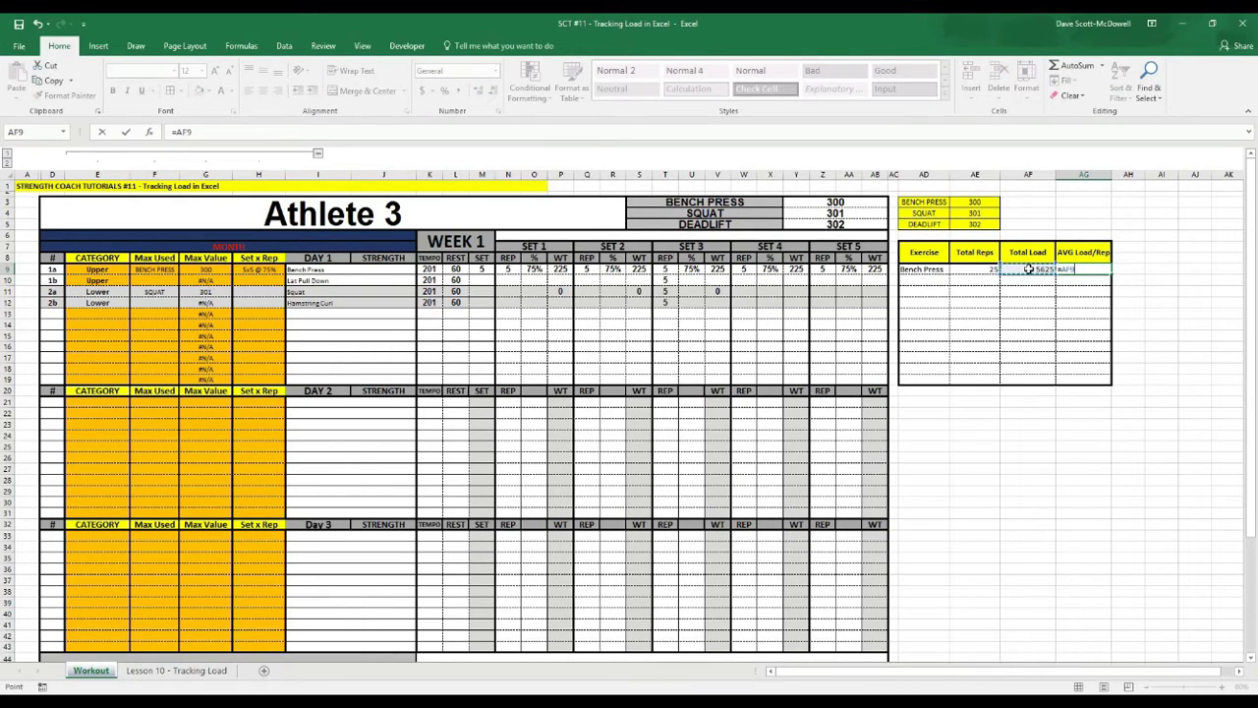
pyautogui.write('/')
pyautogui.click(978, 268)
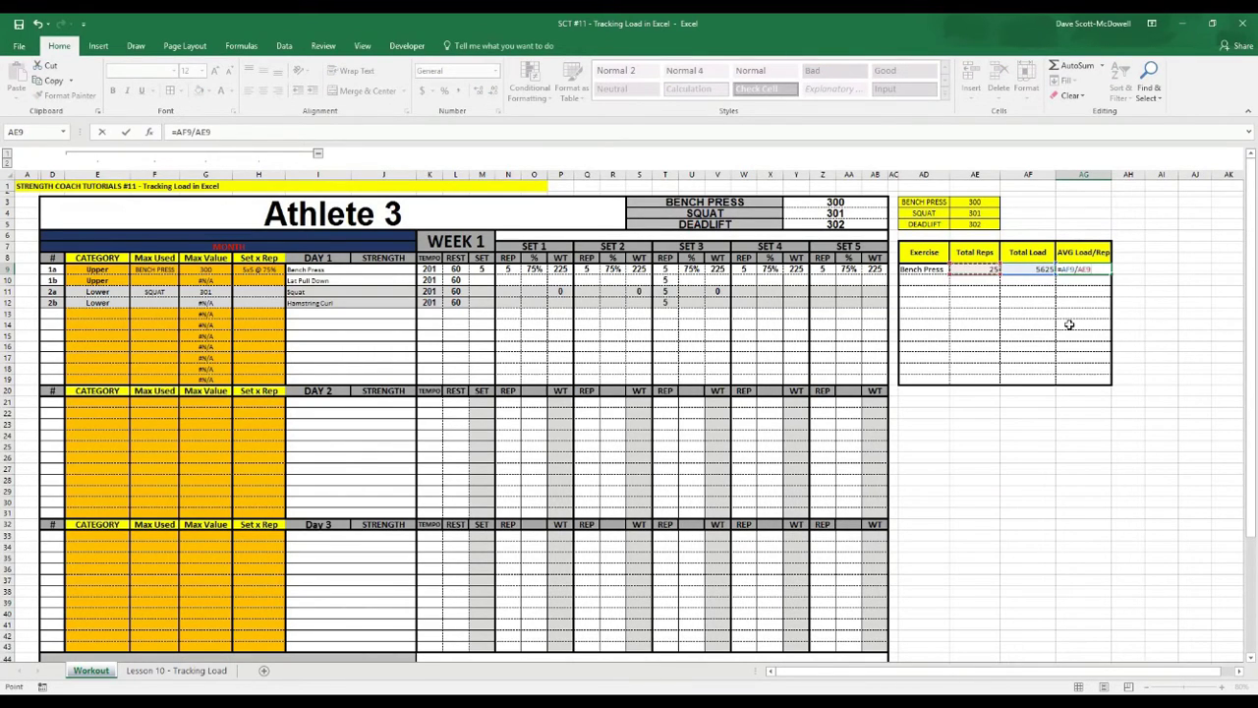
pyautogui.press('Return')
# Center the contents of the Bench Press row in the tracking table, AD9 through AG9.
pyautogui.moveTo(924, 269); pyautogui.dragTo(1081, 270)
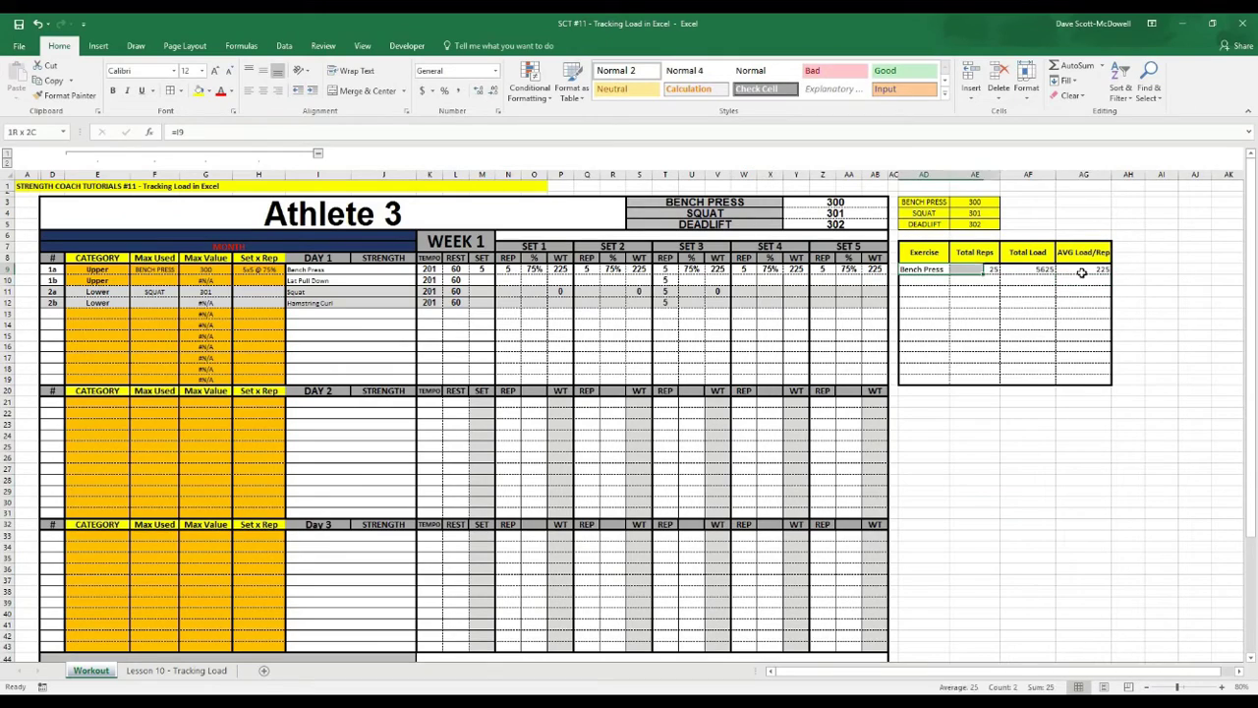
pyautogui.click(262, 90)
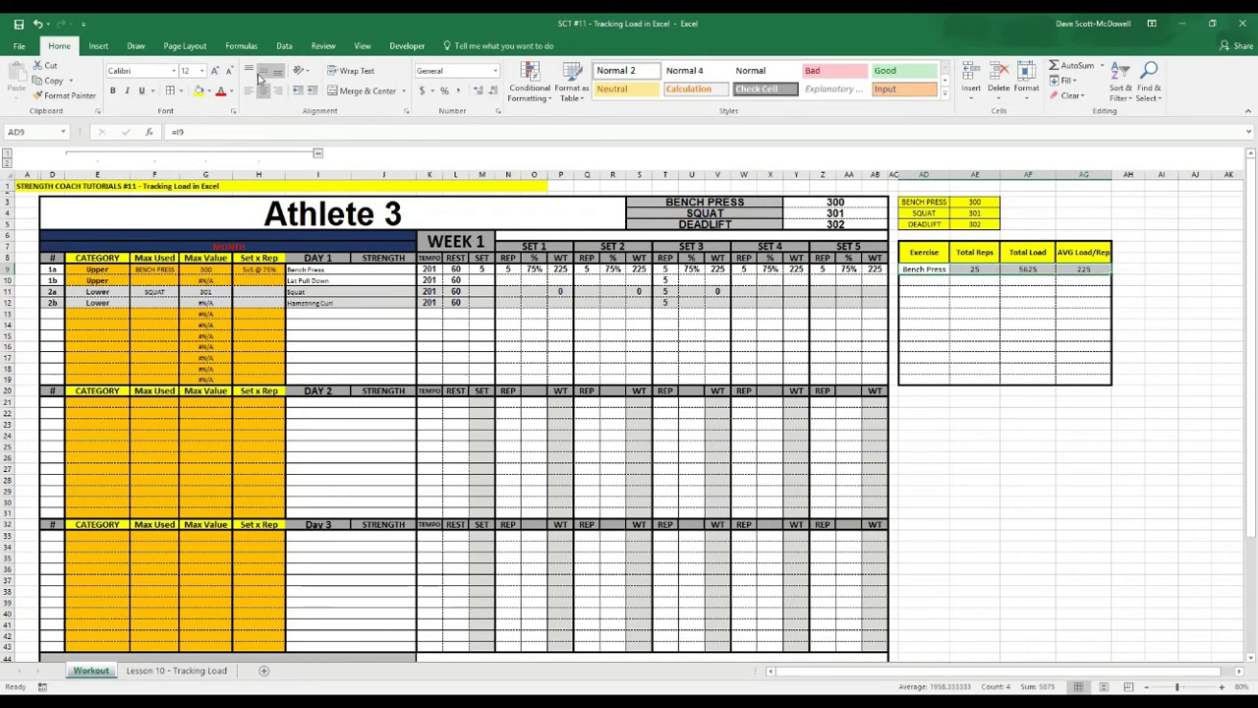
pyautogui.click(1012, 502)
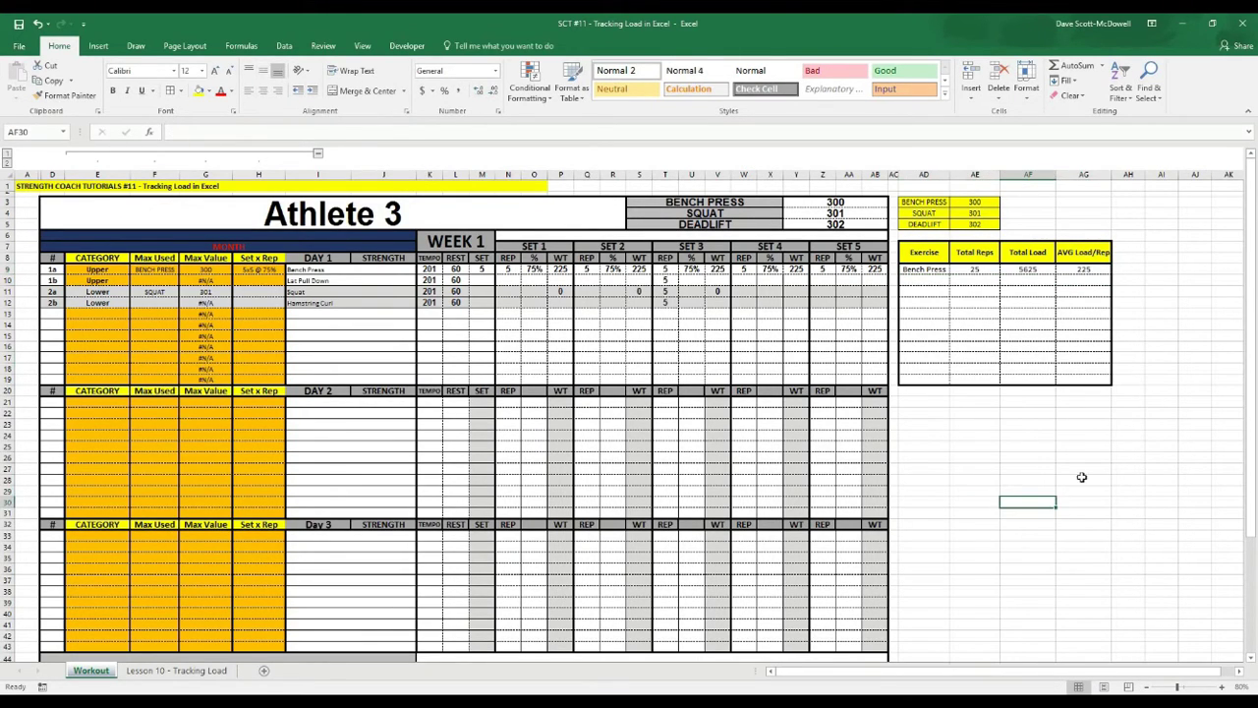
pyautogui.click(1045, 439)
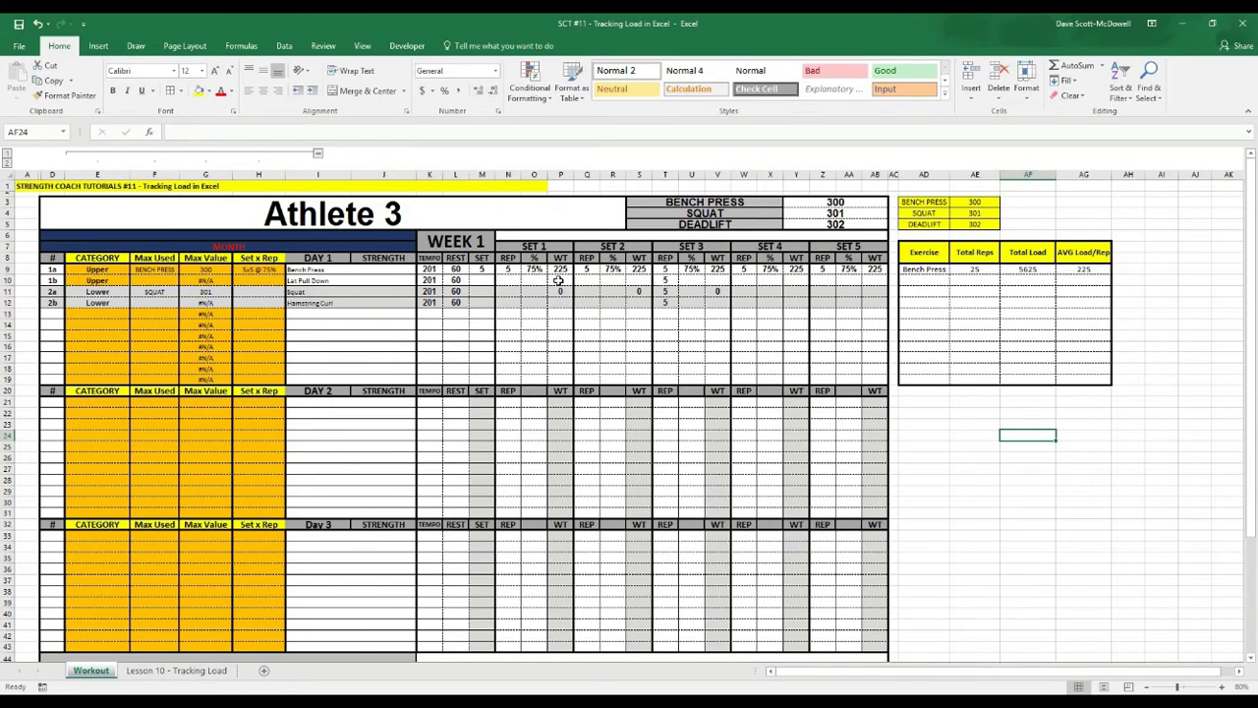
# Change the Bench Press Set x Rep scheme in H9 to the 5x5 @ 75/80/85/90/80 option.
pyautogui.click(246, 269)
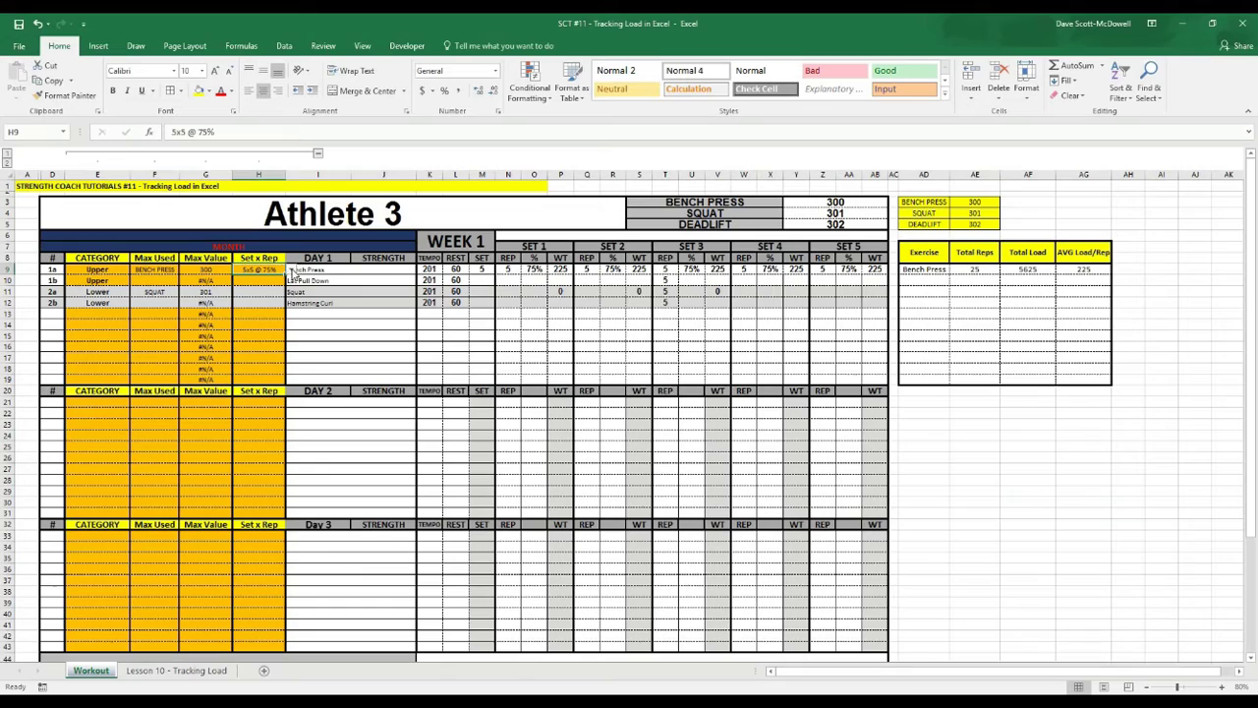
pyautogui.click(290, 270)
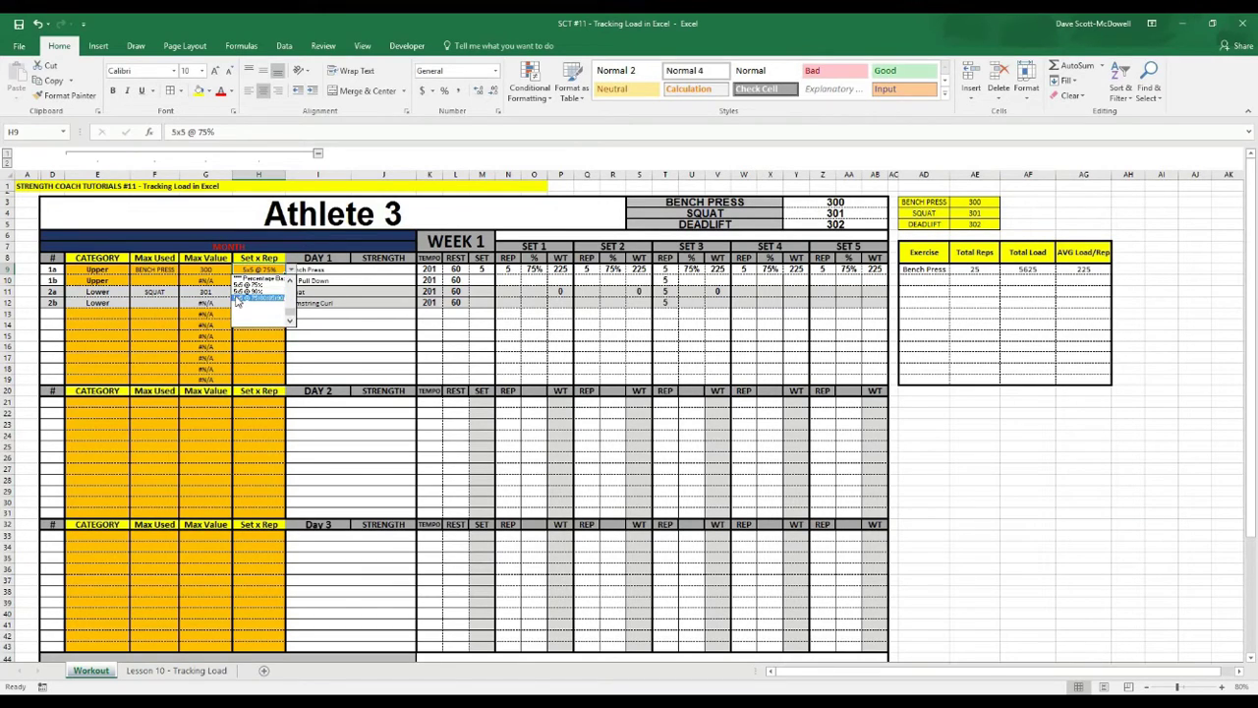
pyautogui.click(237, 300)
pyautogui.click(985, 479)
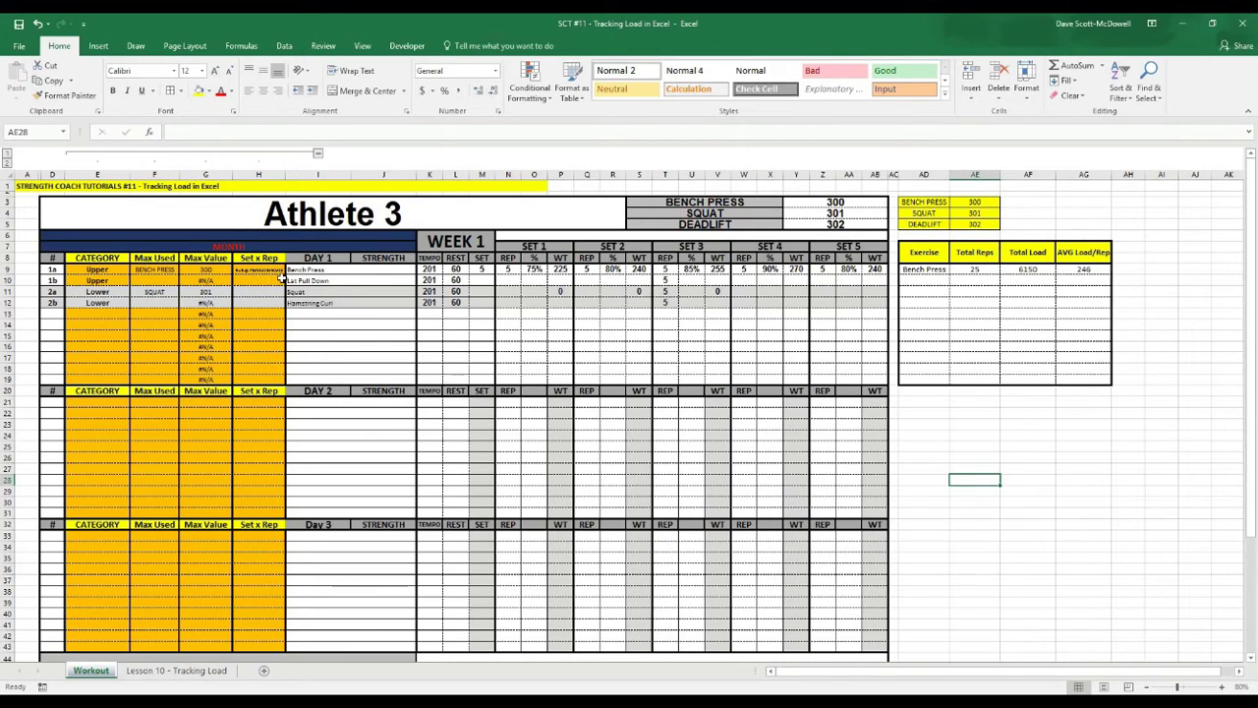
# Check the Bench Press average load per rep against the set weights, and review row 9 of the tracking table from AD9 to AG9.
pyautogui.click(1085, 272)
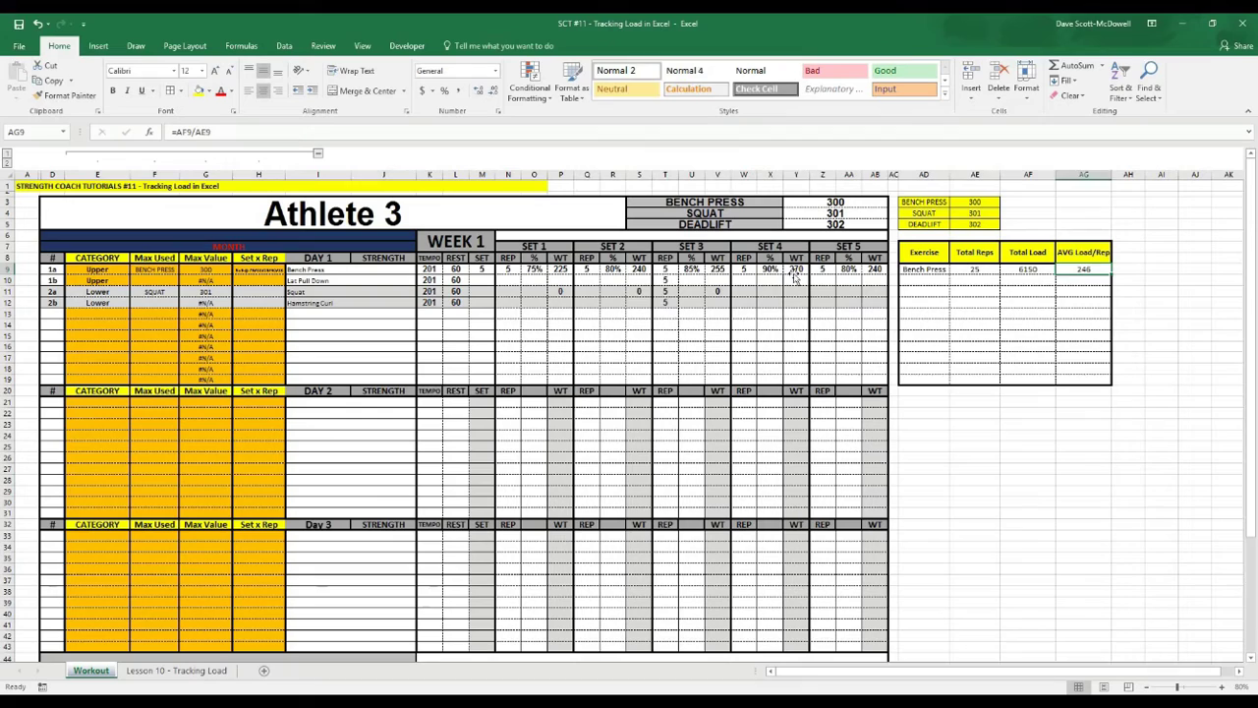
pyautogui.click(1004, 457)
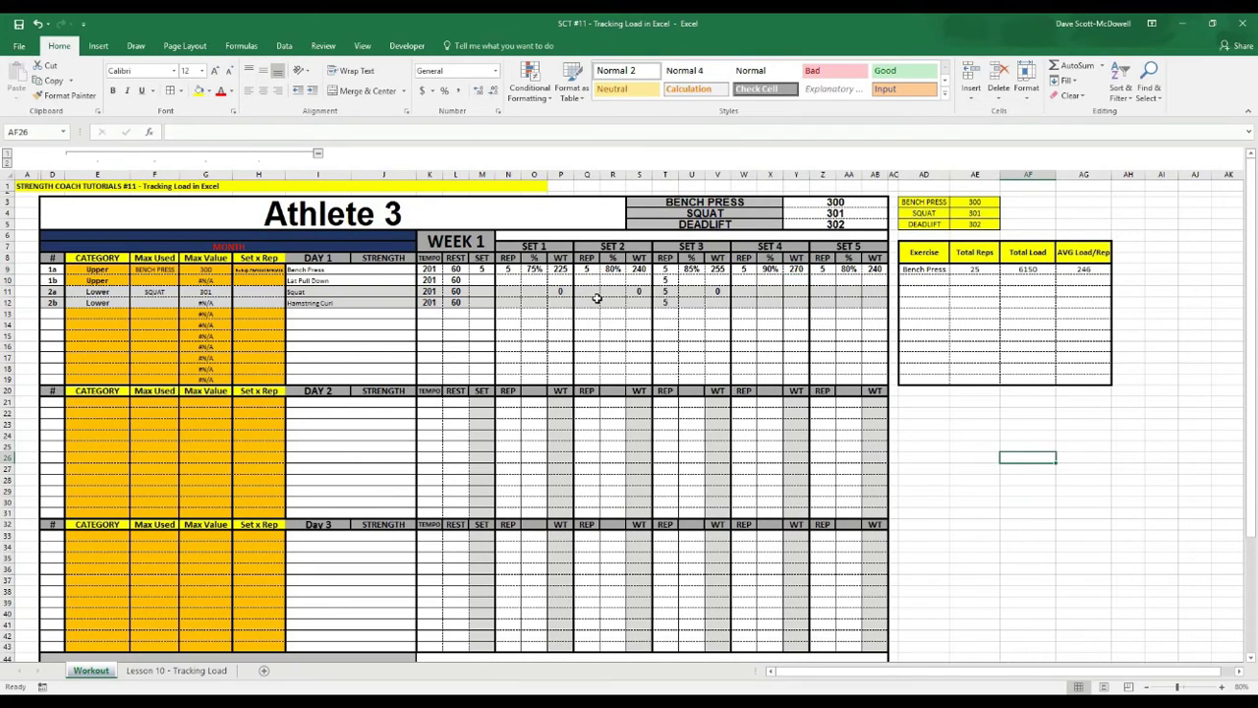
pyautogui.click(558, 271)
pyautogui.click(929, 424)
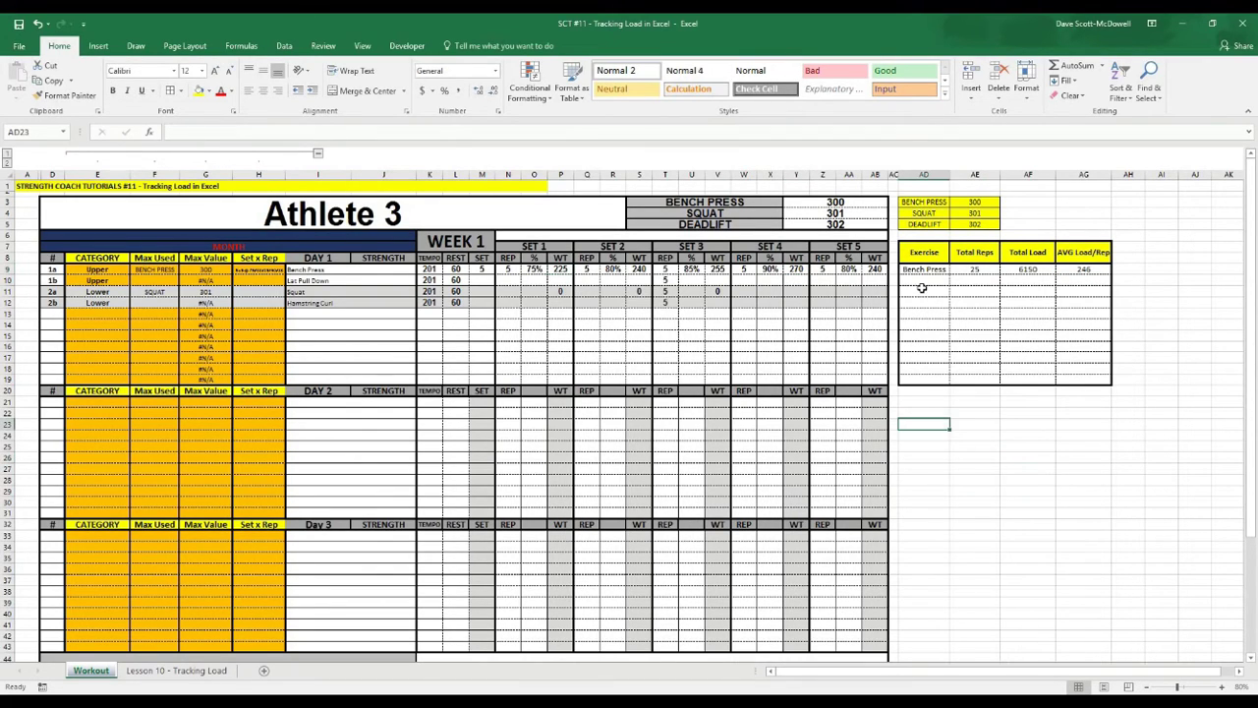
pyautogui.click(922, 271)
pyautogui.press('Right')
pyautogui.press('Right')
pyautogui.press('Right')
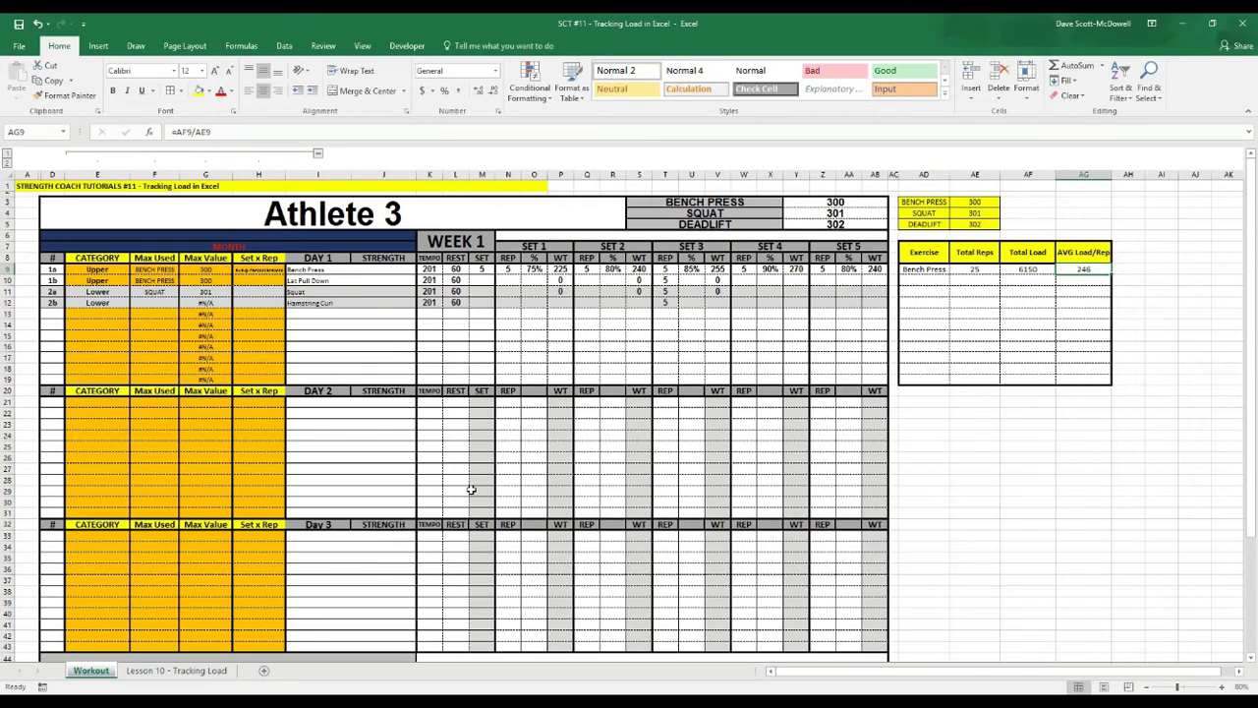